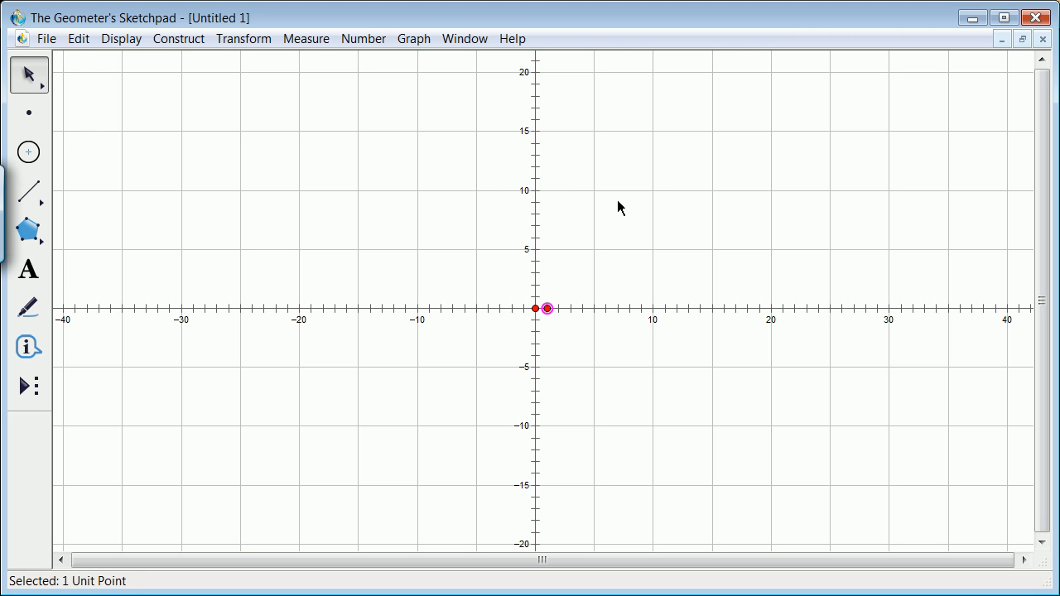
Step: Sketch freehand marks with the Marker near (5, 7) and (25, 14), joined by a freehand line
click(756, 386)
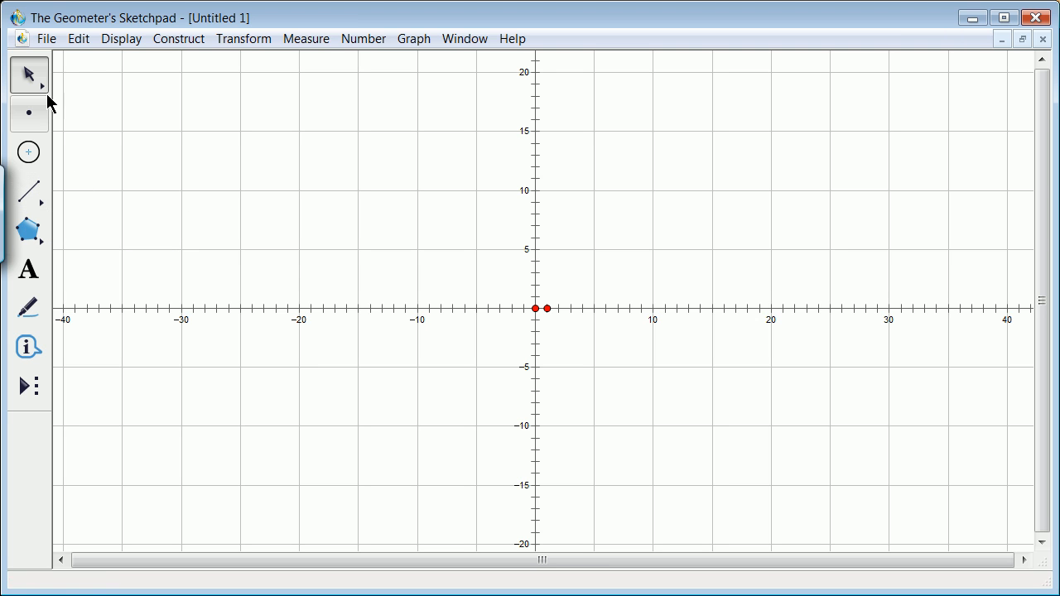
click(28, 308)
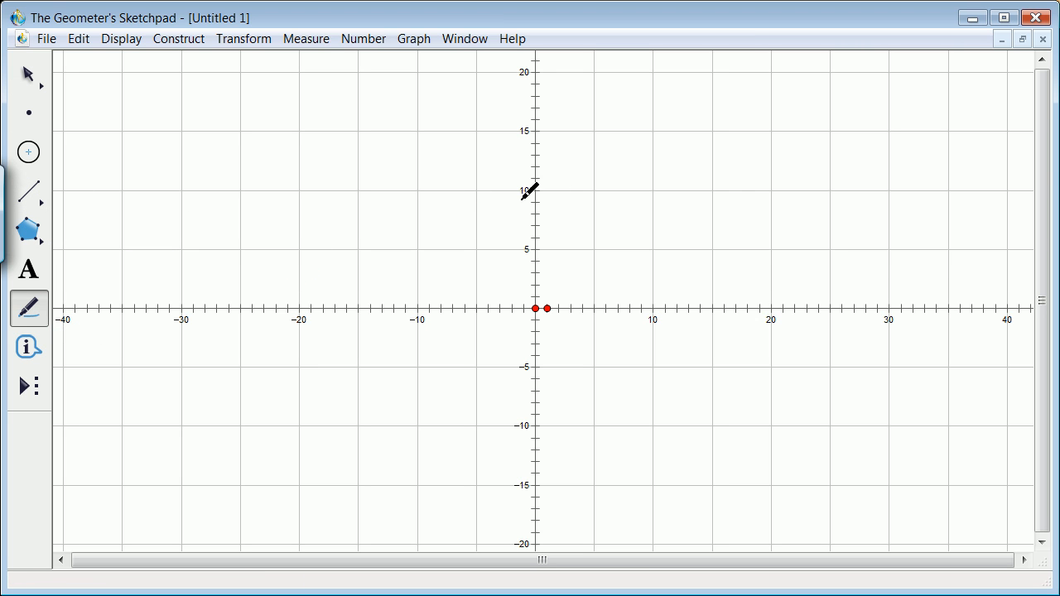
click(593, 221)
mouse_move(593, 221)
mouse_down()
mouse_move(584, 231)
mouse_move(601, 231)
mouse_move(595, 220)
mouse_up()
mouse_move(836, 139)
mouse_down()
mouse_move(828, 147)
mouse_move(837, 135)
mouse_up()
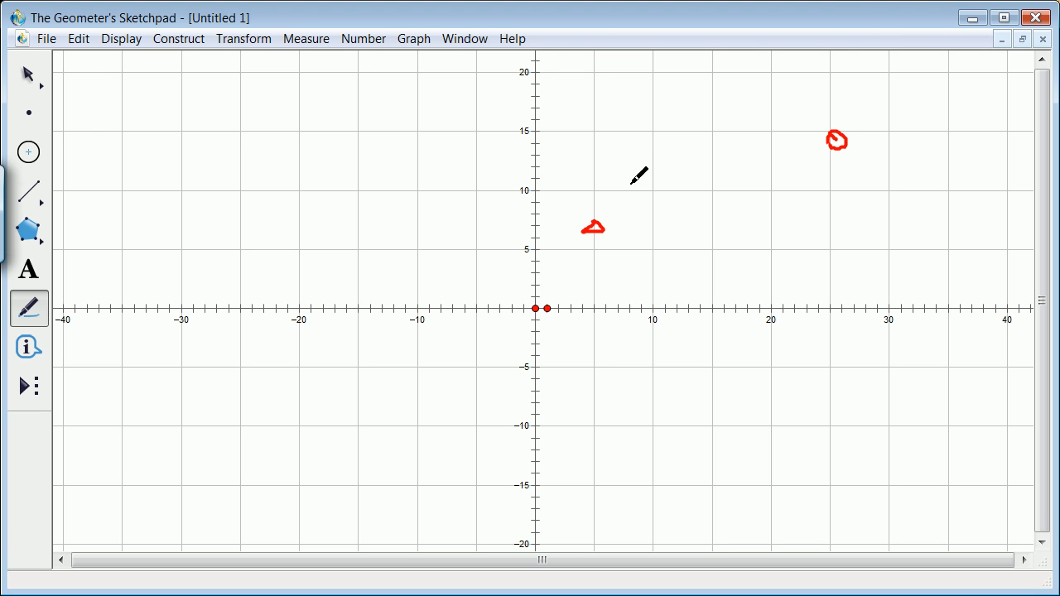
mouse_move(587, 223)
mouse_down()
mouse_move(673, 179)
mouse_move(842, 130)
mouse_up()
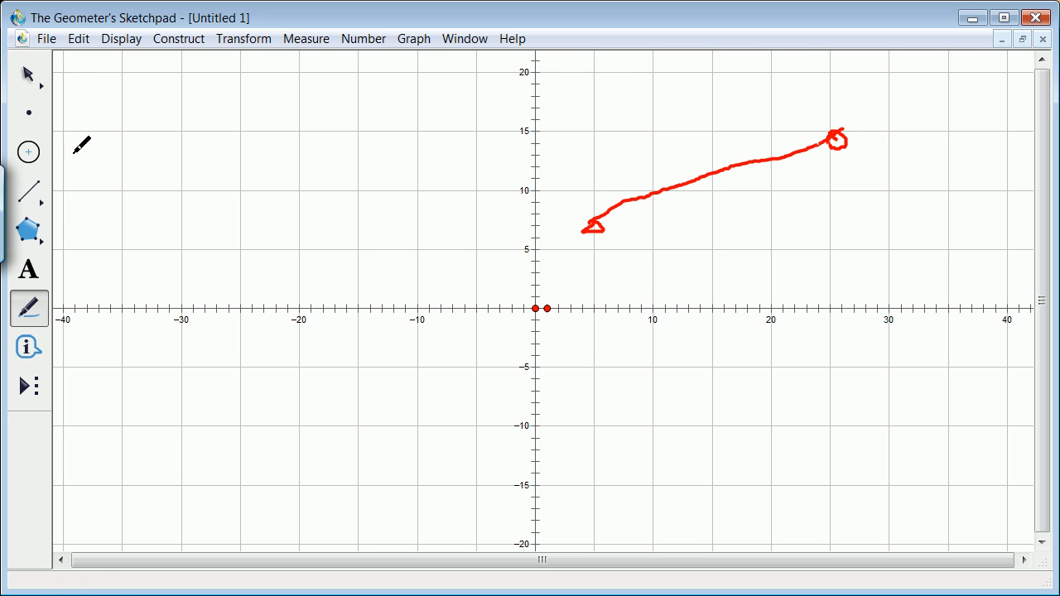
click(33, 197)
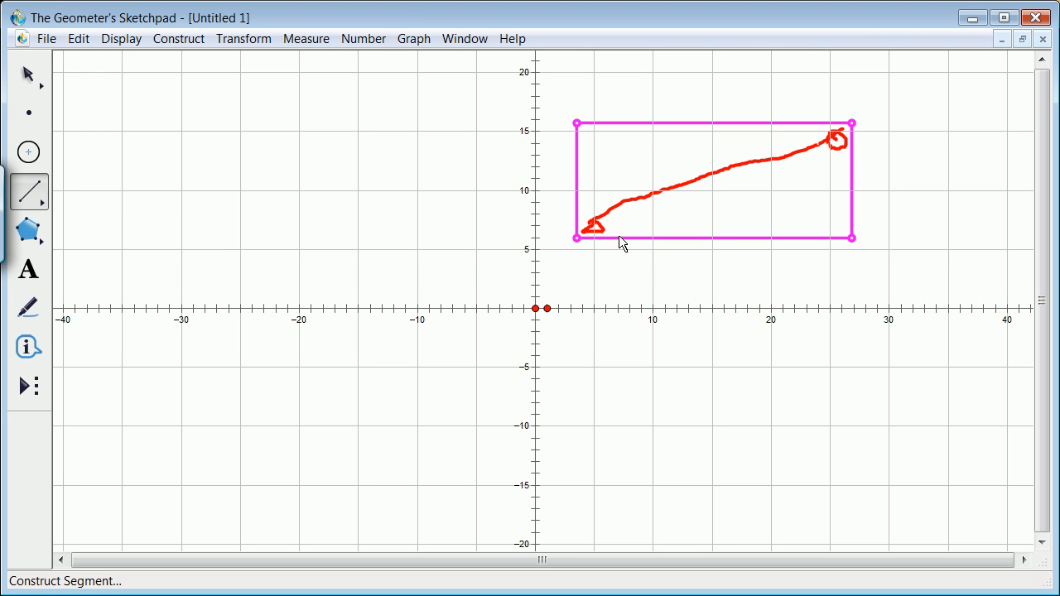
click(444, 197)
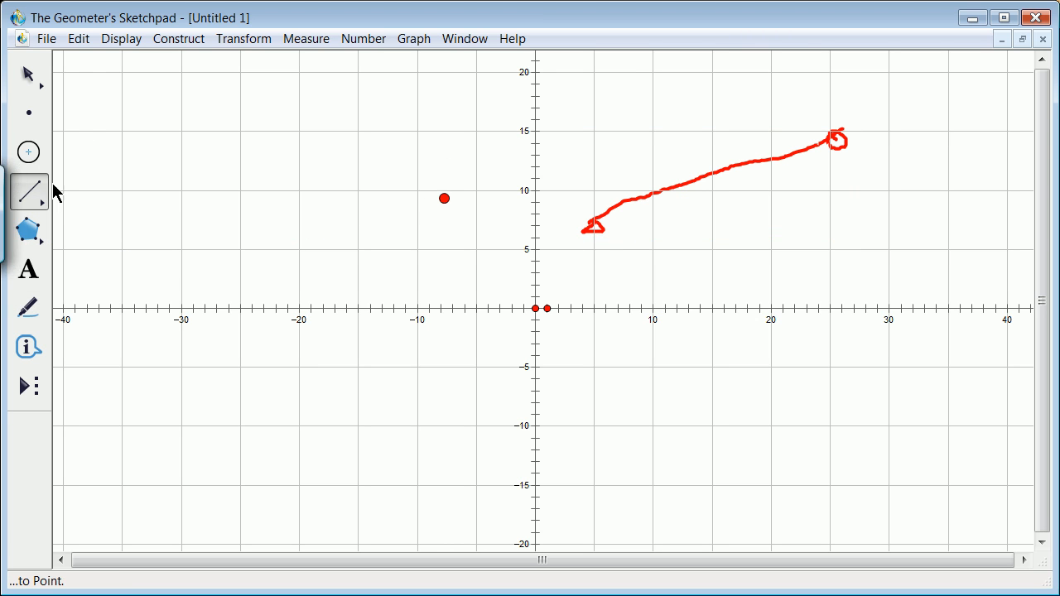
click(15, 77)
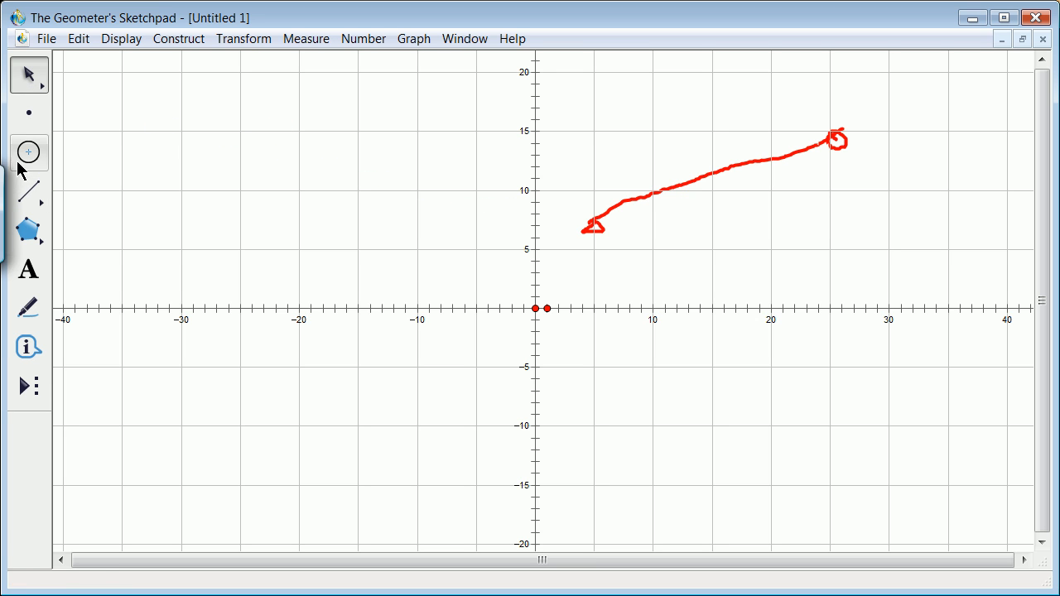
click(30, 197)
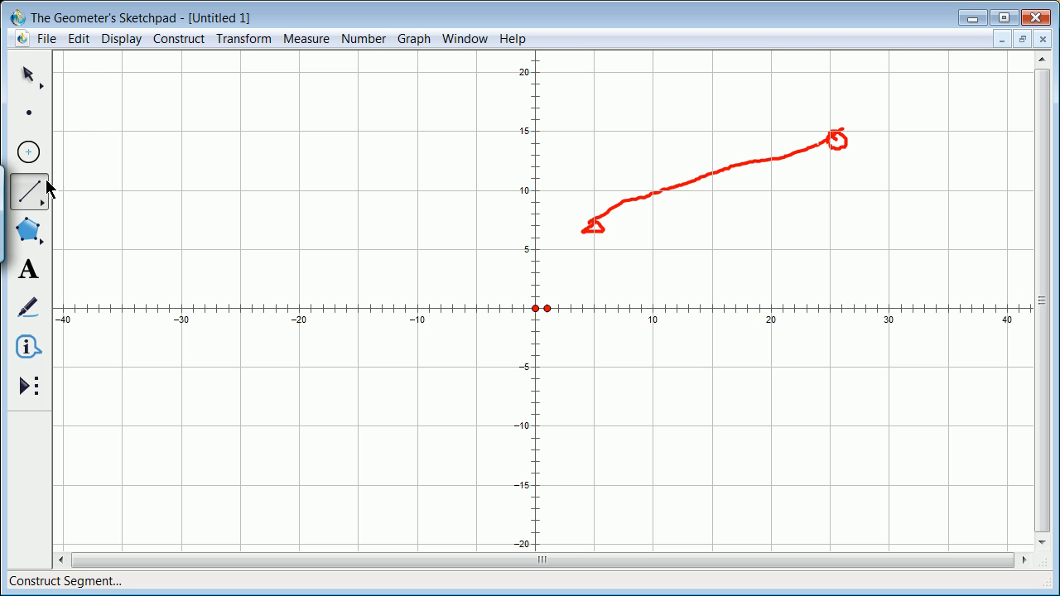
Step: Place points at both ends of the freehand line, at about (5, 7.5) and (25, 15), and join them with a segment
click(29, 112)
click(594, 221)
click(832, 132)
click(29, 192)
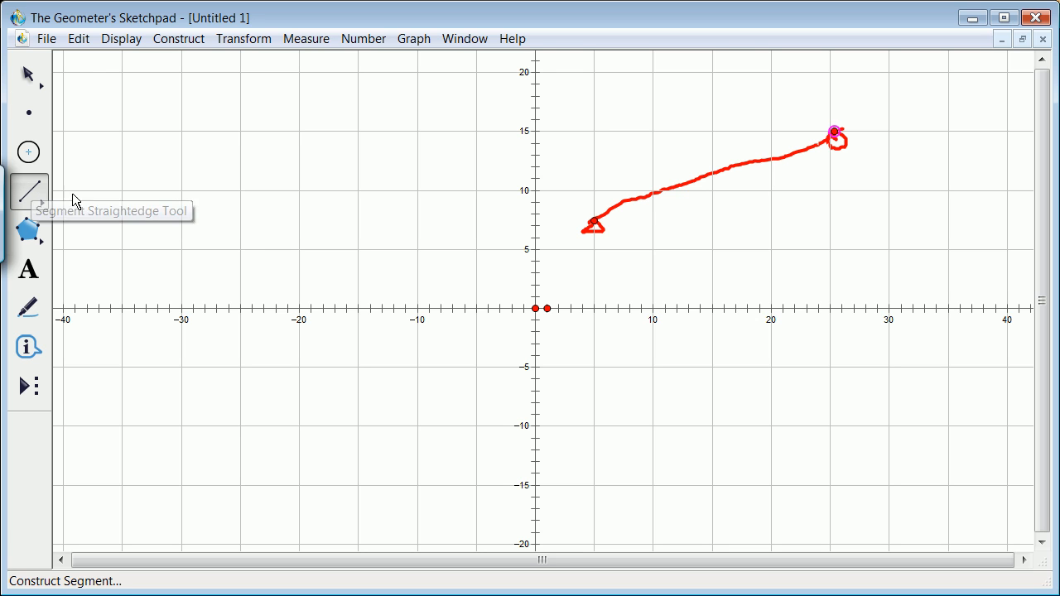
drag(593, 222, 833, 134)
click(28, 74)
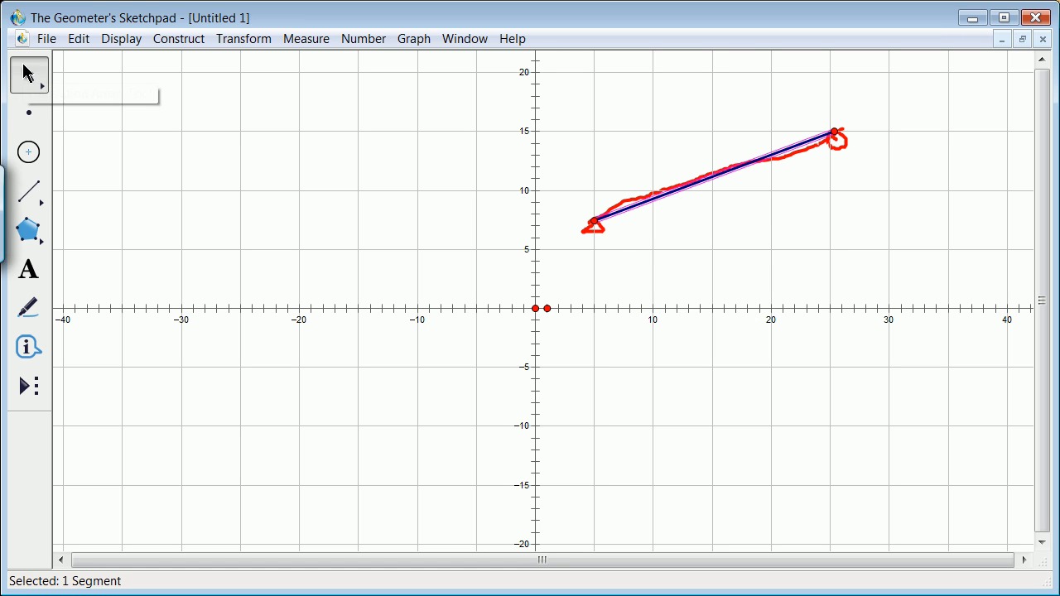
Step: Place a free point at about (11, 16.5) above the slanted segment and another point on the segment directly below it
click(29, 113)
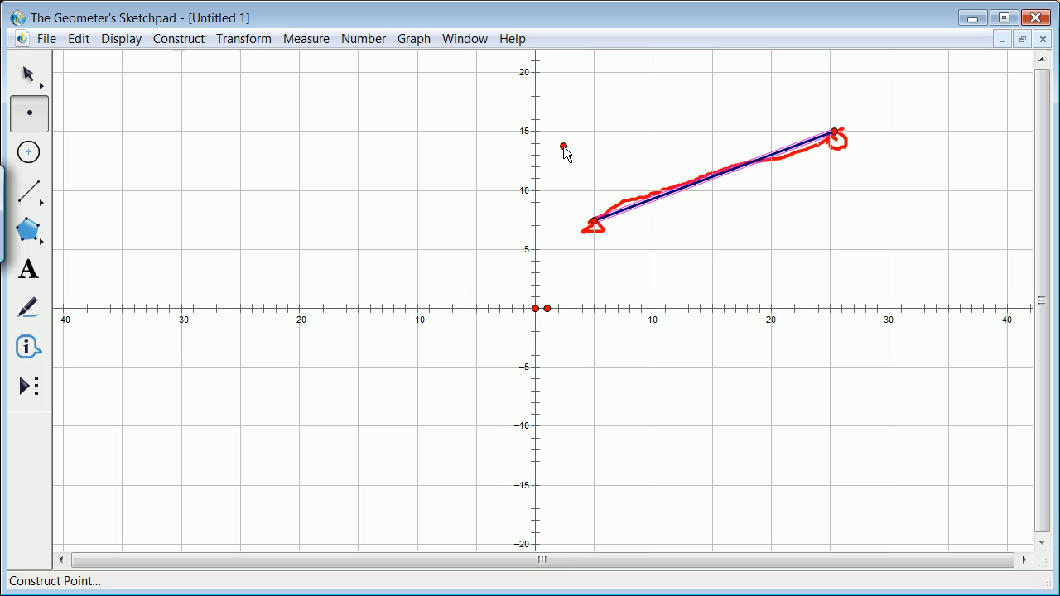
click(664, 116)
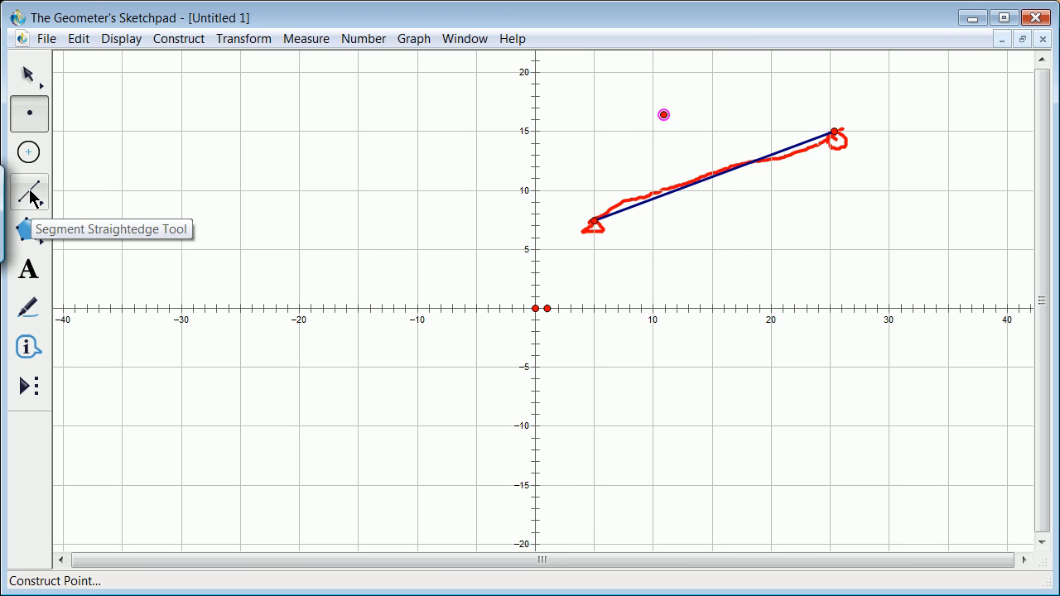
click(661, 182)
click(668, 195)
click(28, 75)
click(233, 123)
Step: Join the upper free point to the point on the slanted segment, sliding the lower point until the new segment is vertical
click(25, 192)
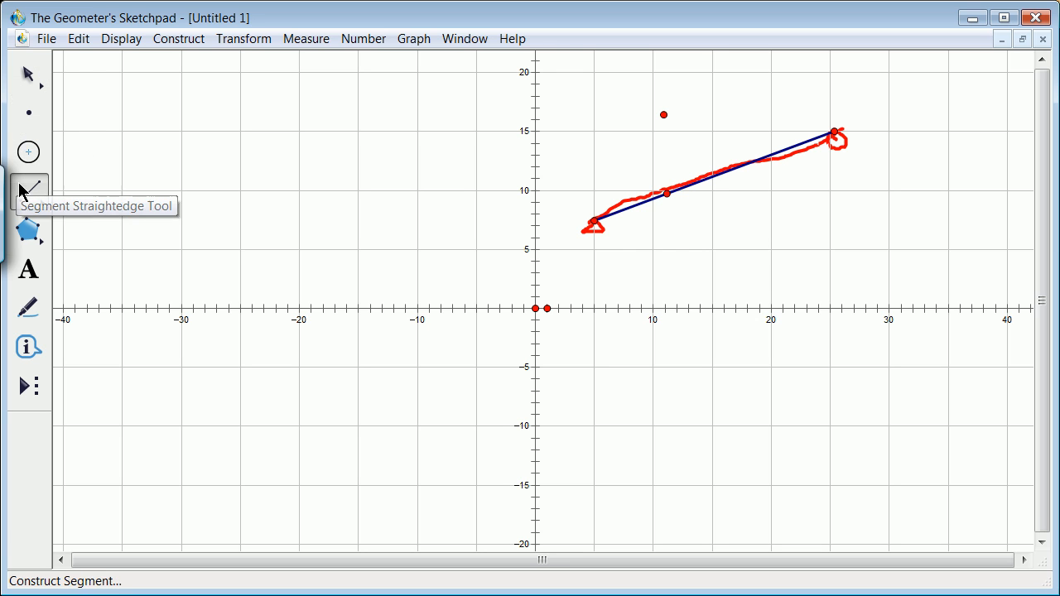
drag(663, 115, 668, 202)
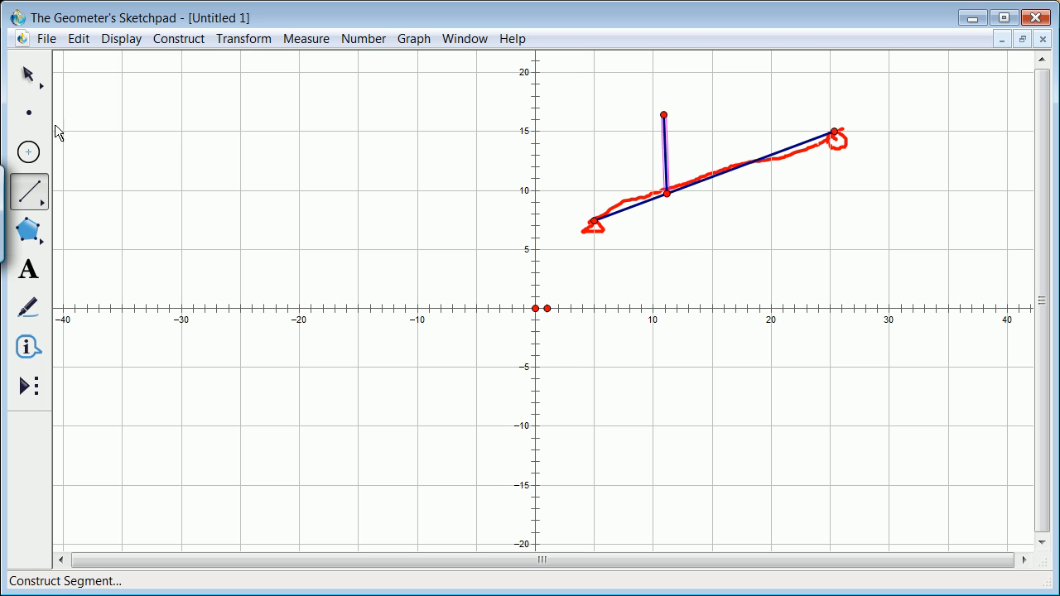
click(29, 76)
click(505, 167)
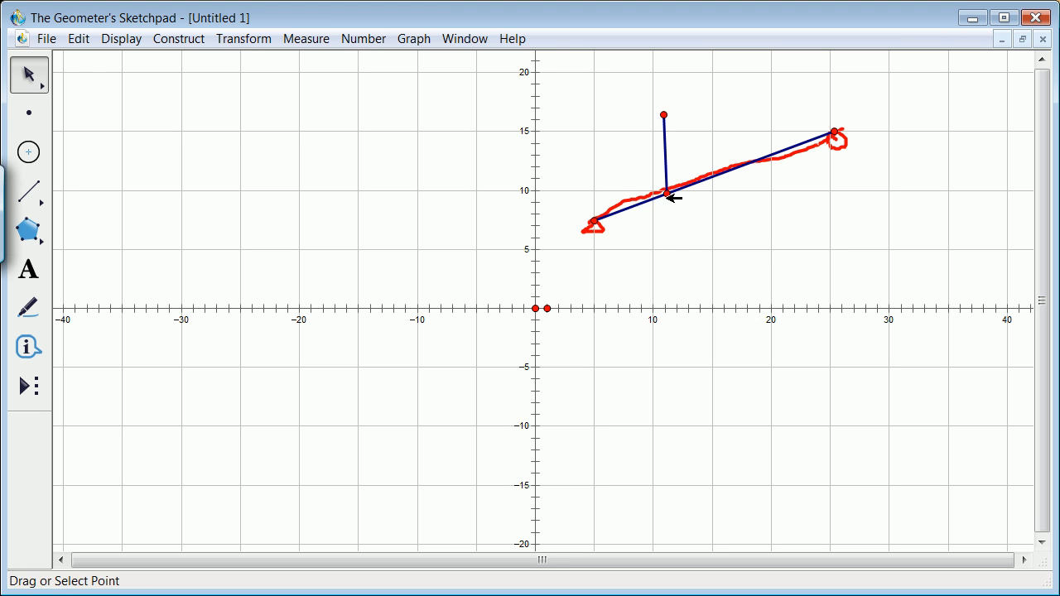
mouse_move(669, 197)
mouse_down()
mouse_move(717, 178)
mouse_move(676, 206)
mouse_up()
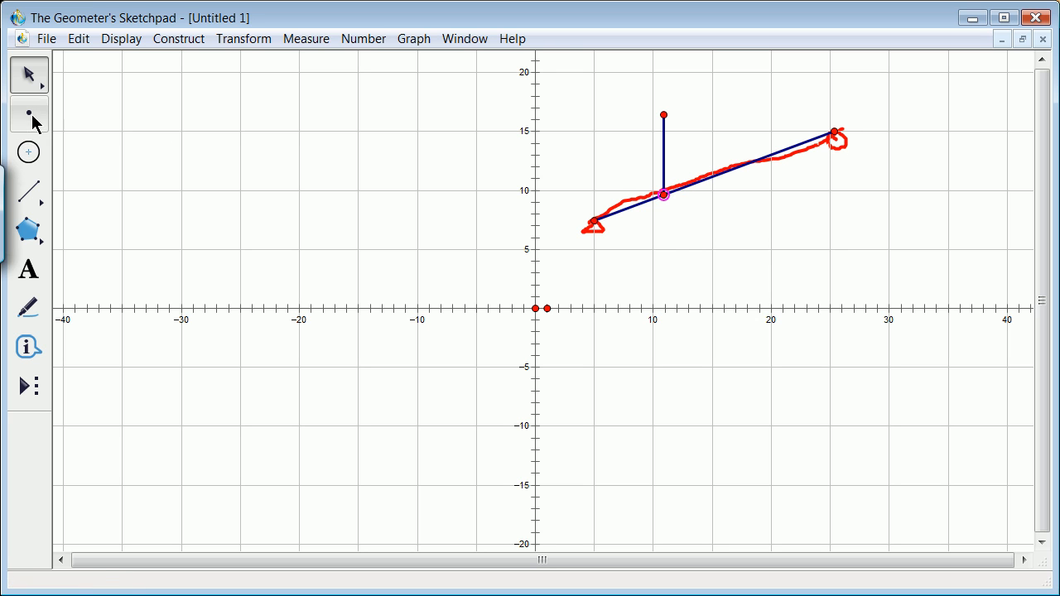
Step: Construct perpendicular lines to the slanted segment through its upper endpoint and through the point on it
click(836, 131)
click(783, 150)
click(168, 39)
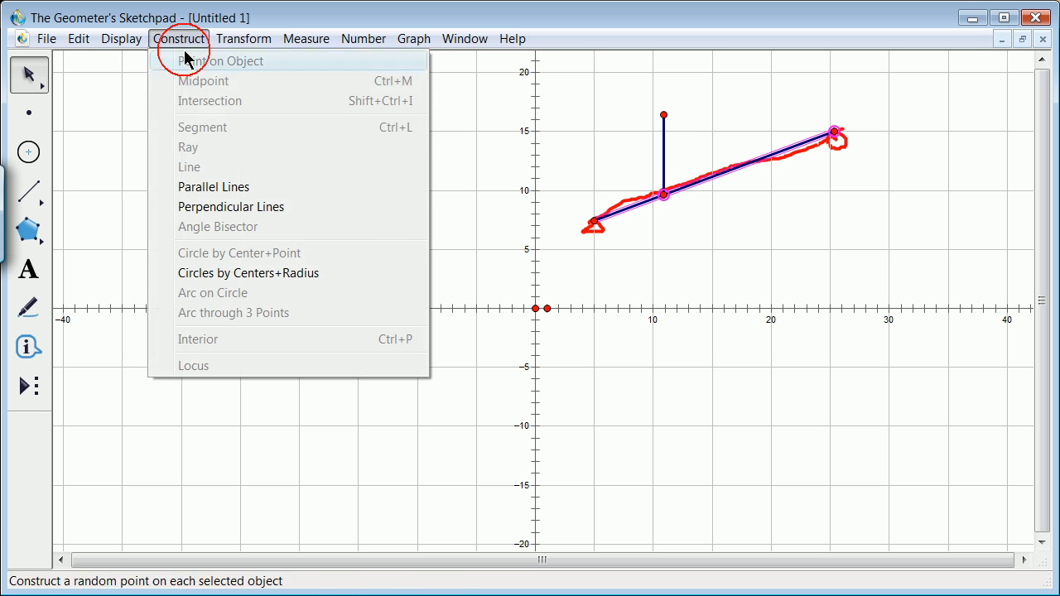
click(262, 208)
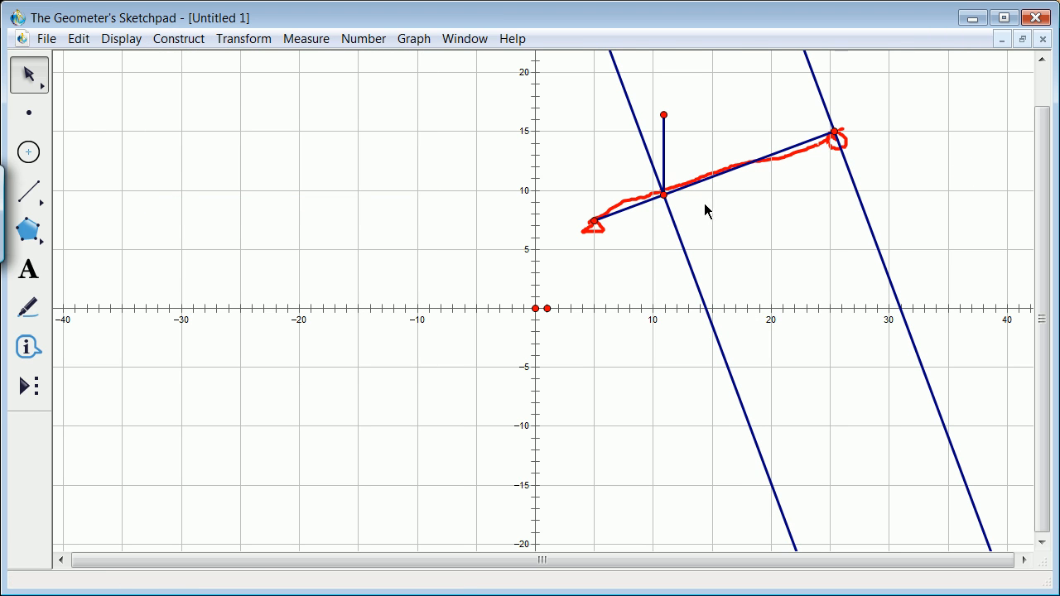
Step: Delete the perpendicular line passing through the point on the slanted segment
right_click(689, 245)
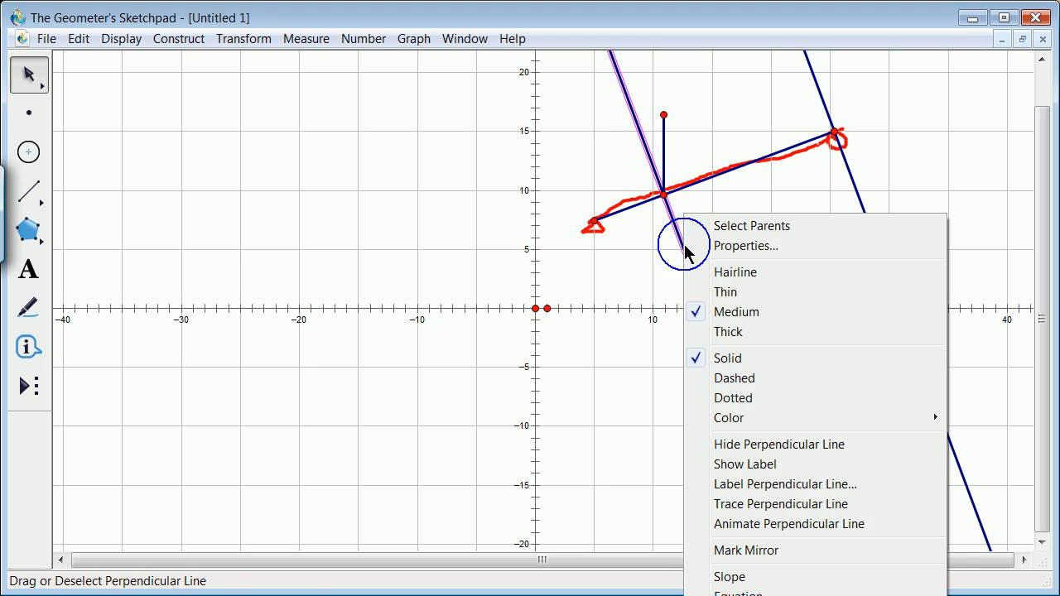
click(80, 41)
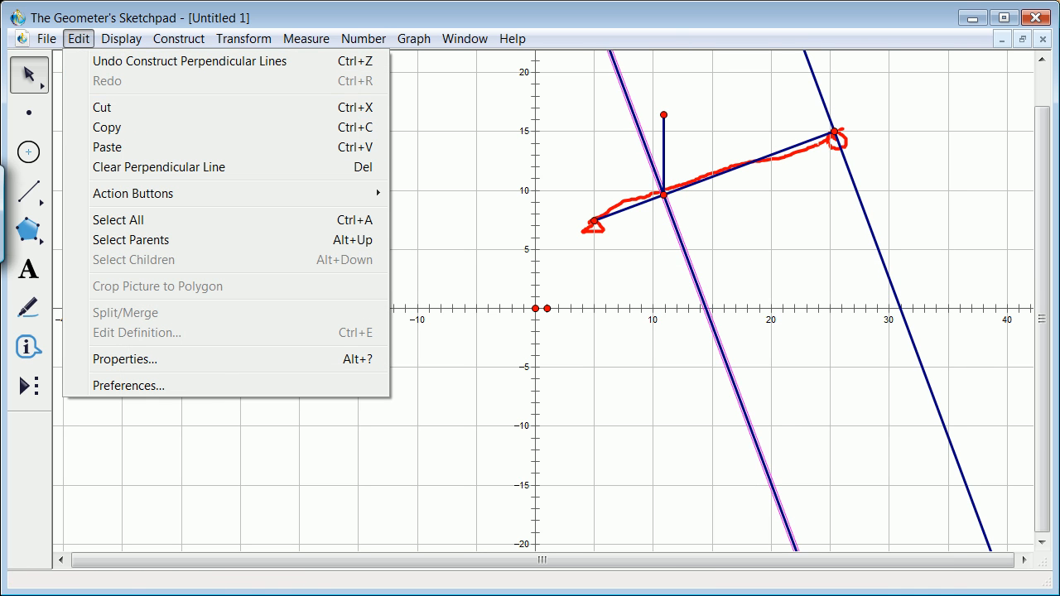
click(232, 166)
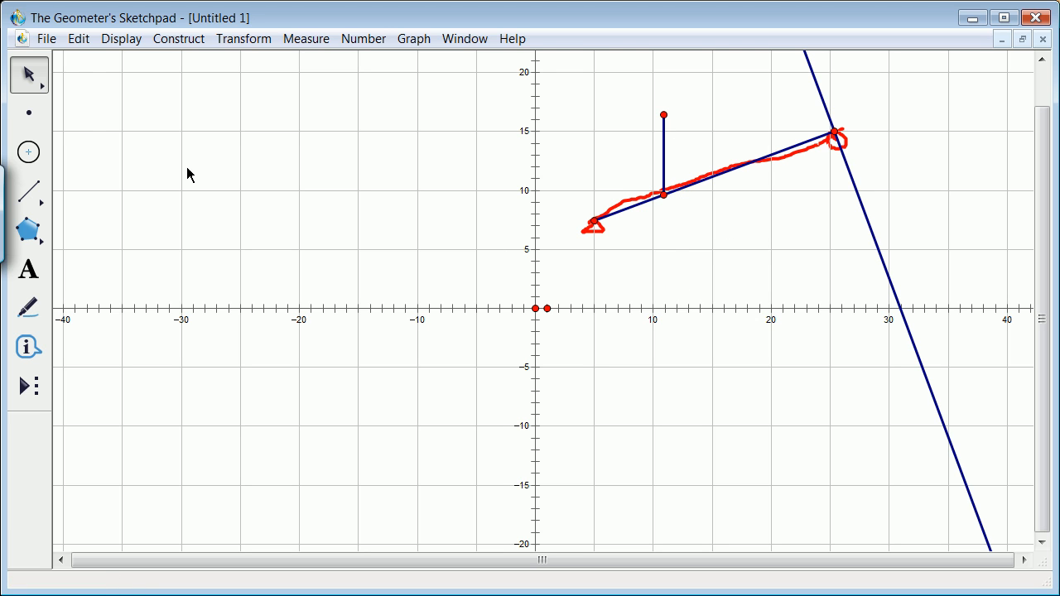
click(664, 152)
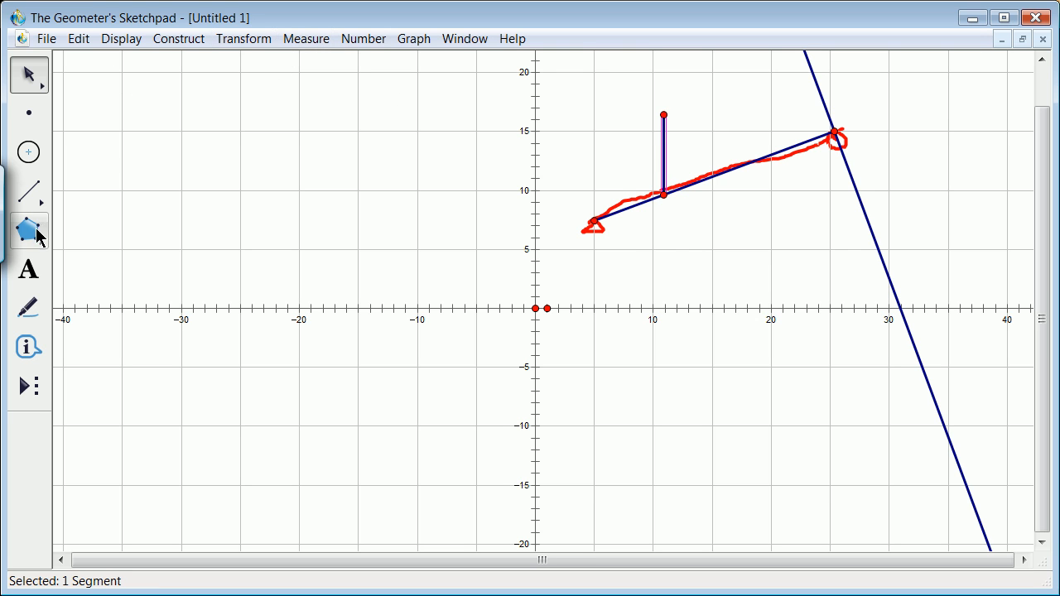
click(31, 199)
drag(662, 115, 664, 199)
mouse_move(365, 113)
mouse_down()
mouse_move(11, 207)
mouse_move(64, 195)
mouse_up()
click(33, 199)
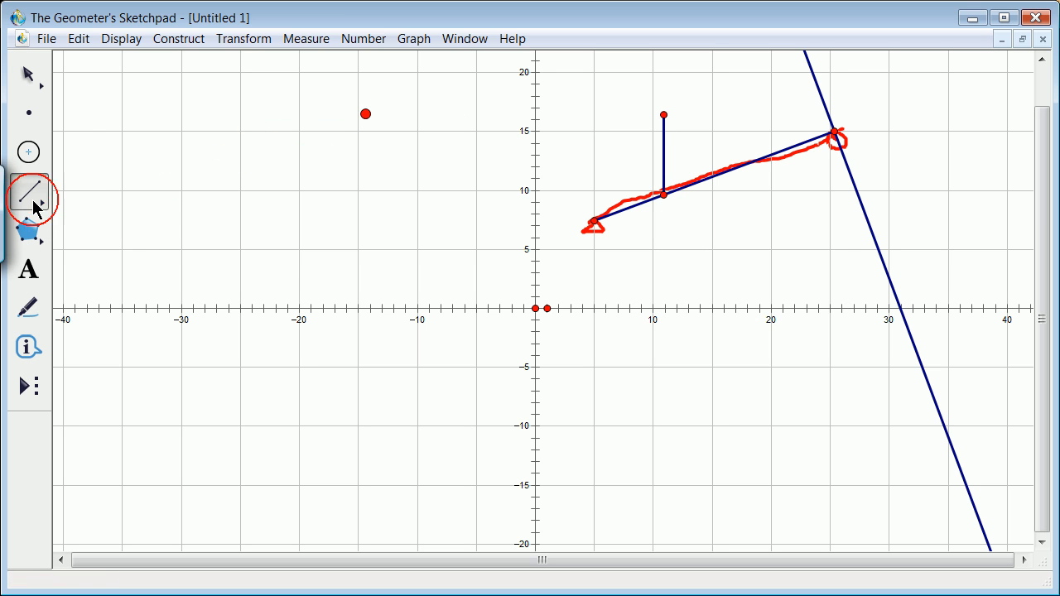
Step: Draw an infinite line through the upper free point and the point on the slanted segment
click(29, 193)
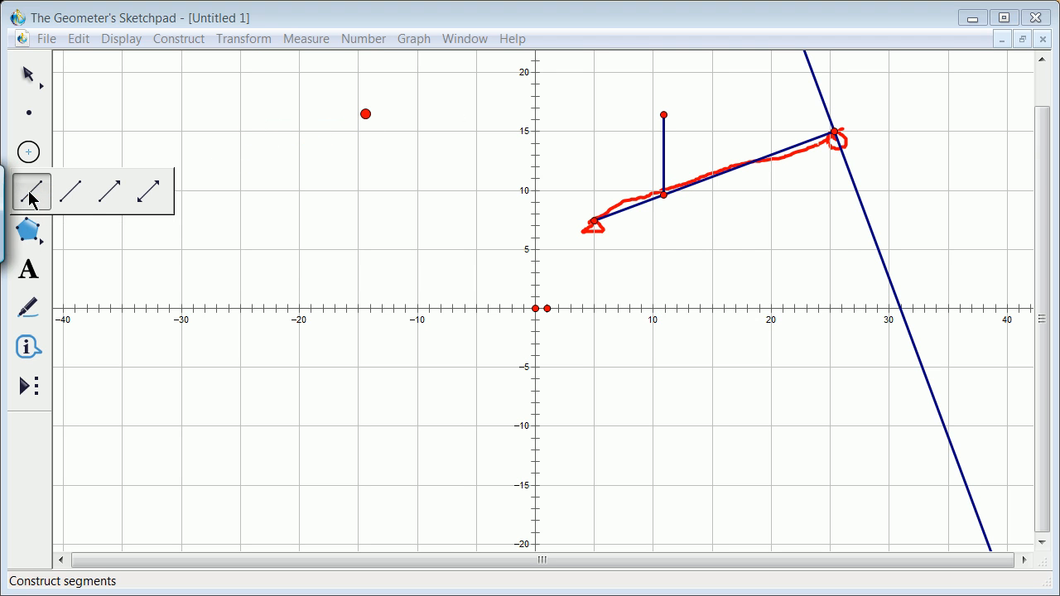
click(148, 192)
drag(663, 115, 668, 207)
click(665, 198)
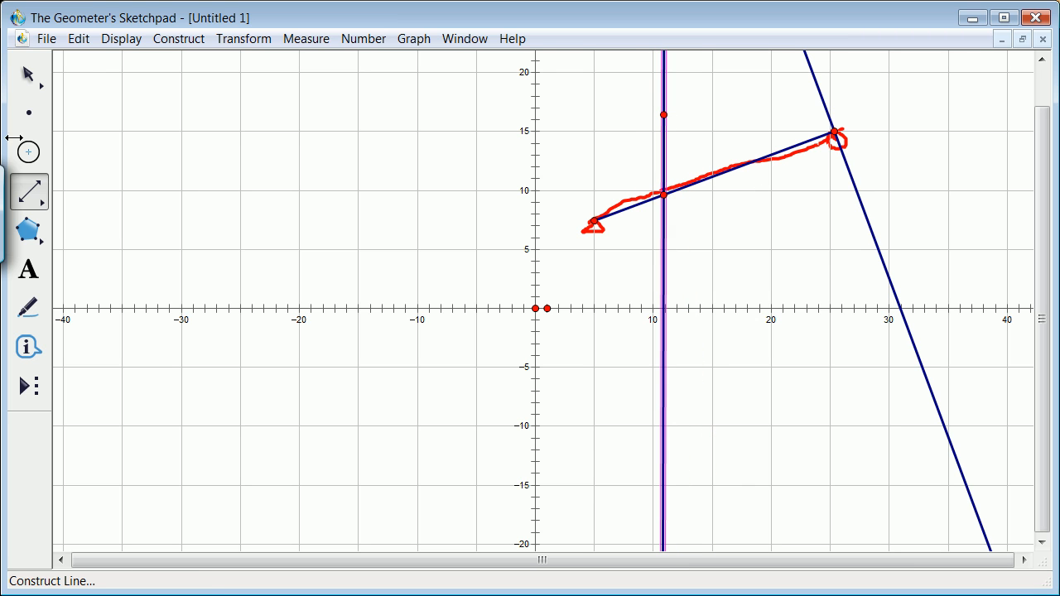
click(28, 76)
click(149, 110)
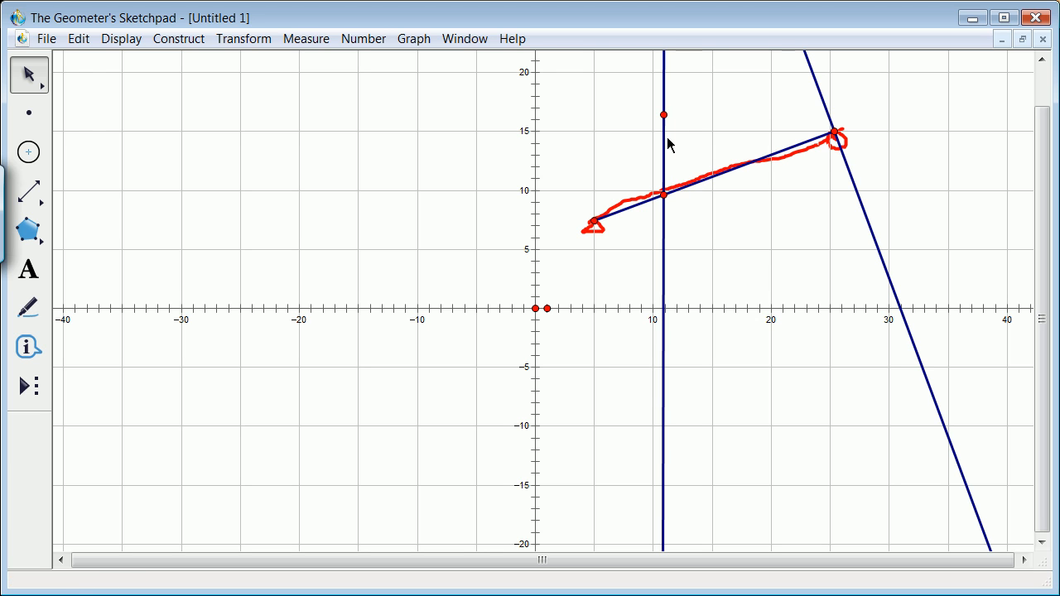
Step: Construct a circle centered on the slanted segment's interior point, using the short vertical segment as its radius
click(666, 193)
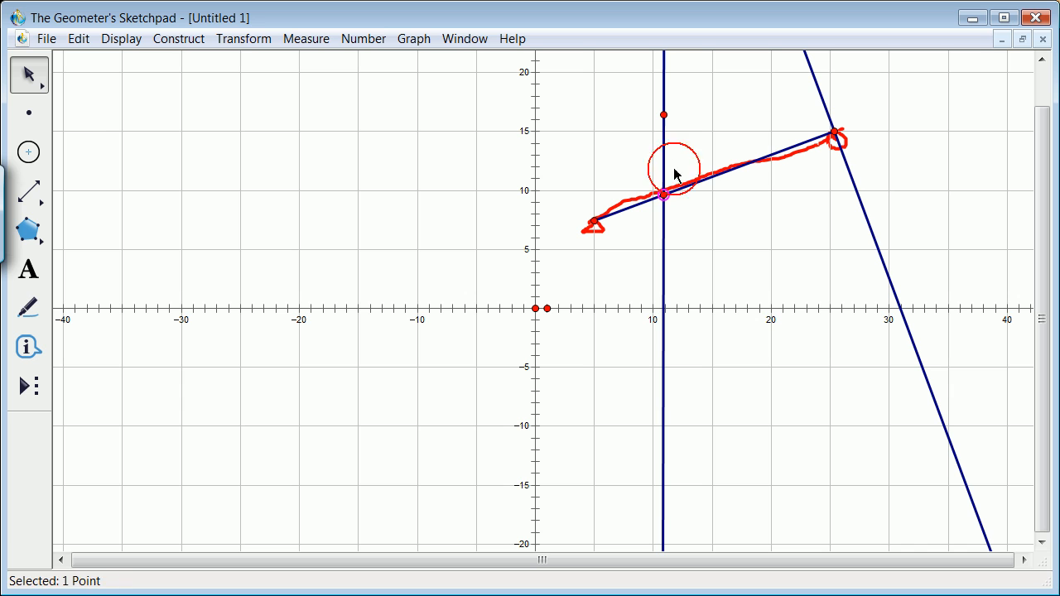
click(666, 161)
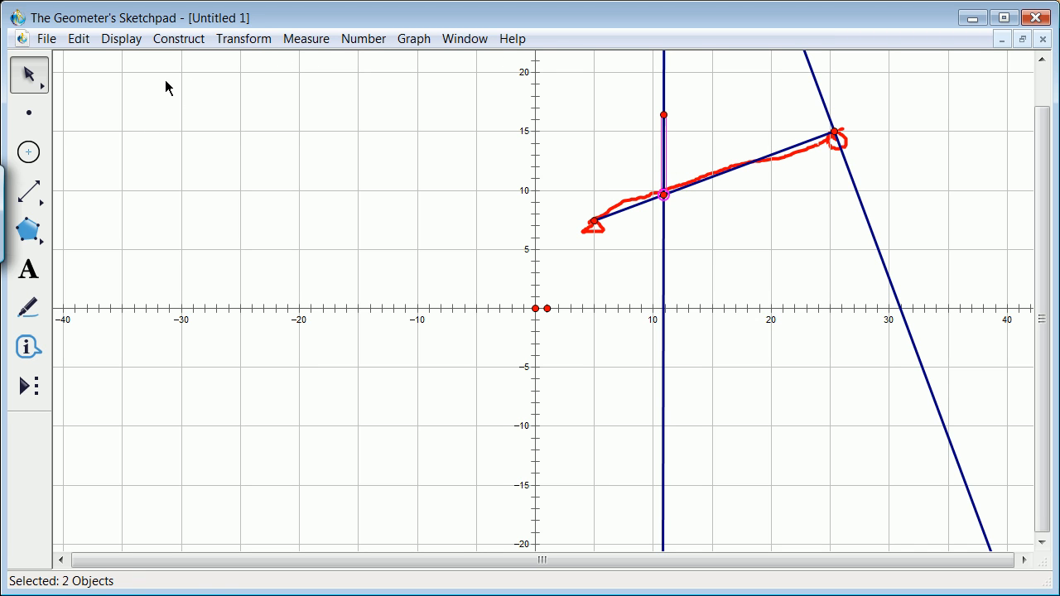
click(178, 43)
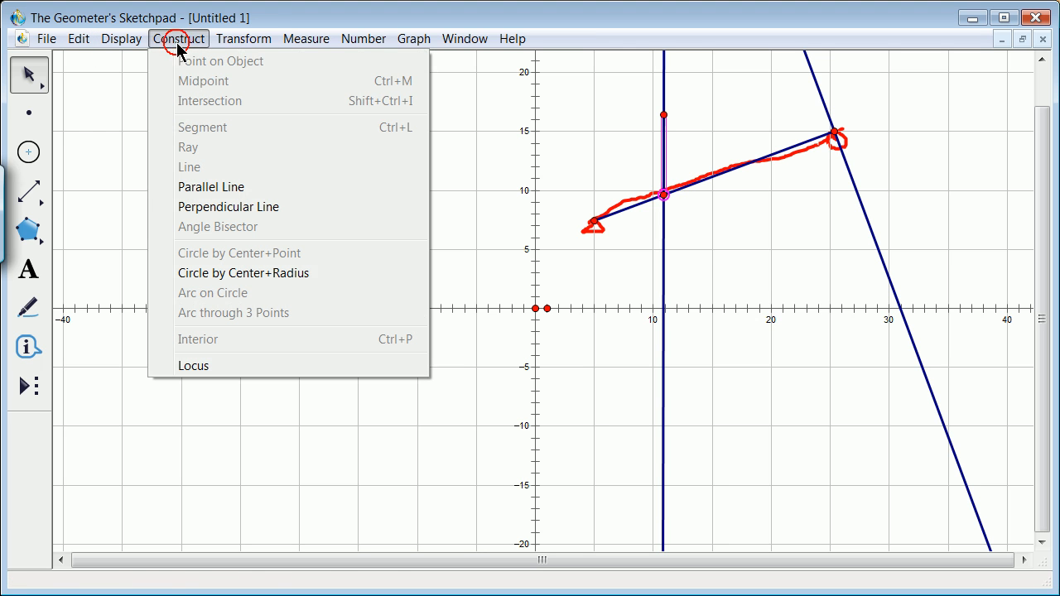
click(261, 274)
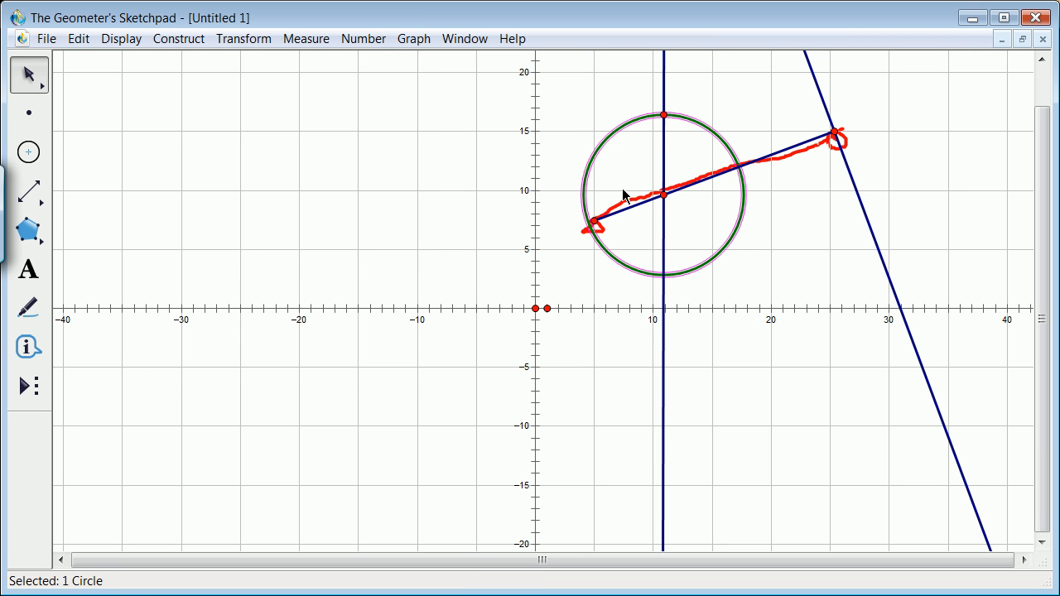
Step: Mark the lower intersection of the circle and the vertical line with a point
click(29, 114)
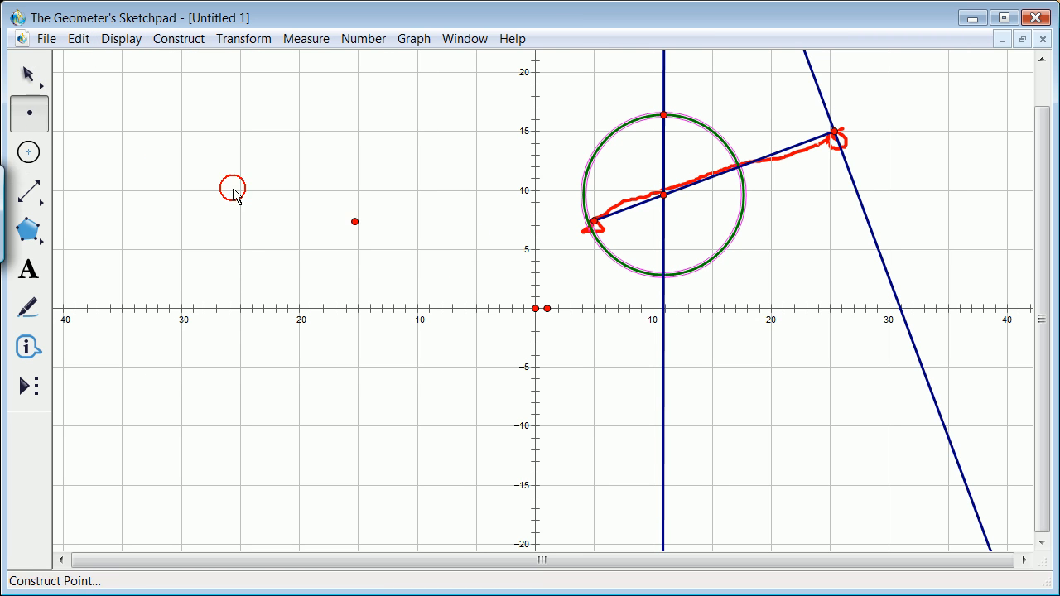
click(664, 277)
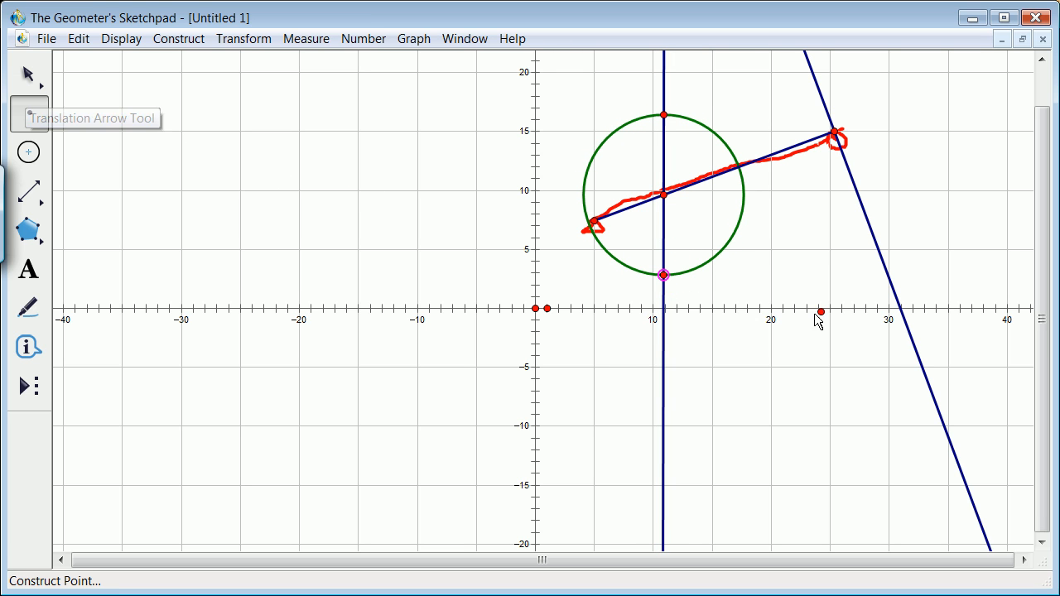
click(30, 77)
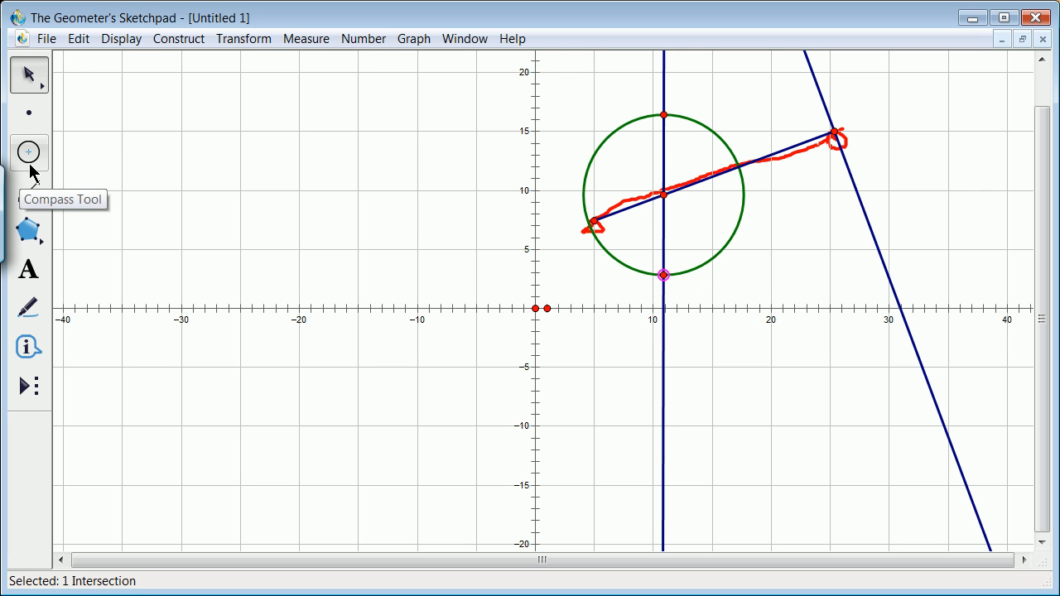
Step: Draw a segment from the circle's center down to the lower intersection point
click(33, 194)
drag(35, 193, 68, 201)
click(44, 201)
click(664, 194)
mouse_move(664, 196)
mouse_down()
mouse_move(647, 250)
mouse_move(662, 276)
mouse_up()
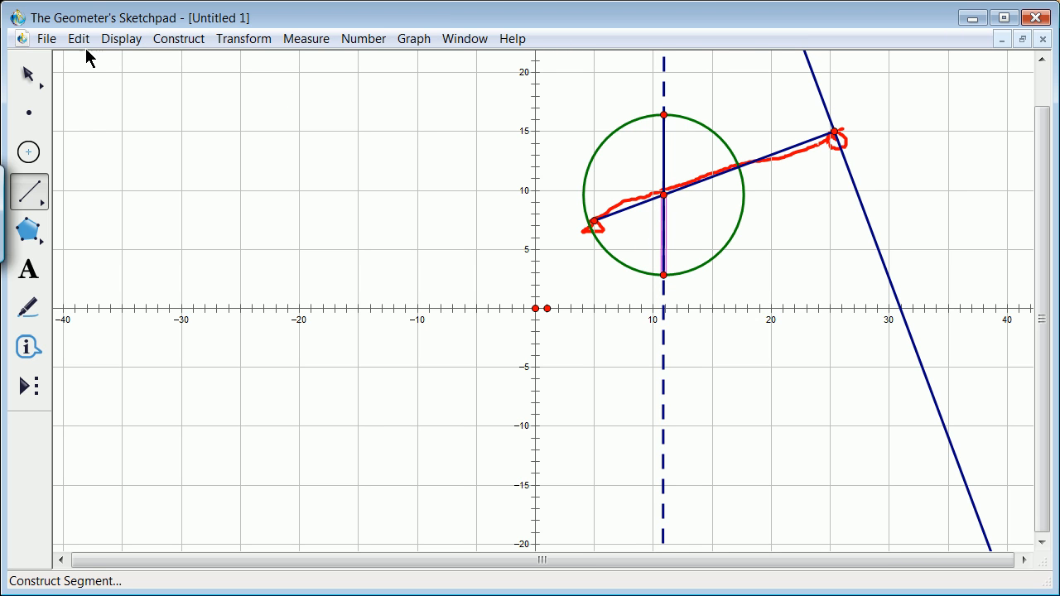
Step: Color the lower vertical segment below the circle's center bright green
click(120, 42)
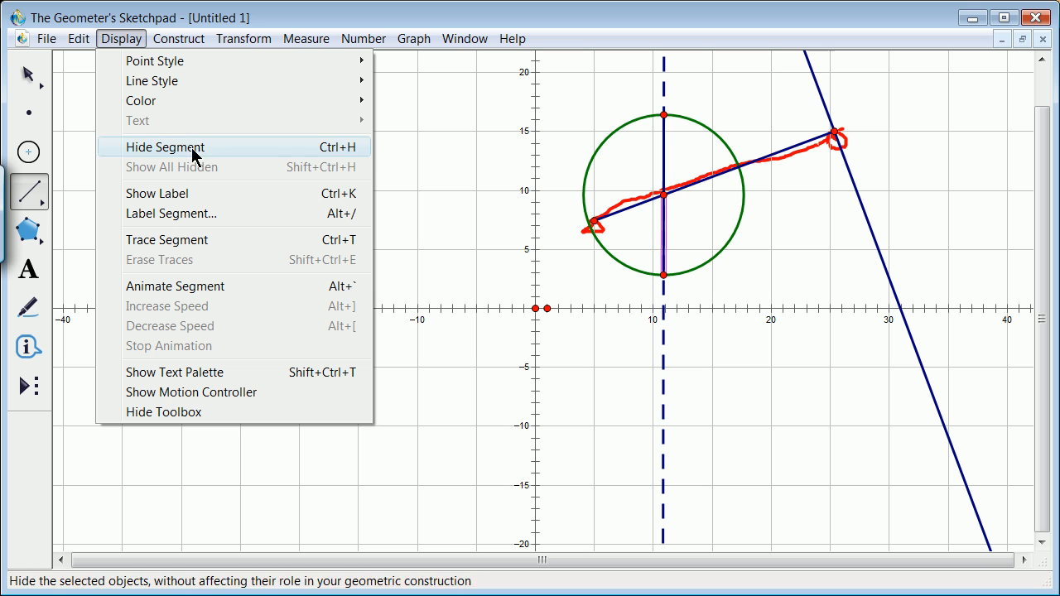
mouse_move(176, 100)
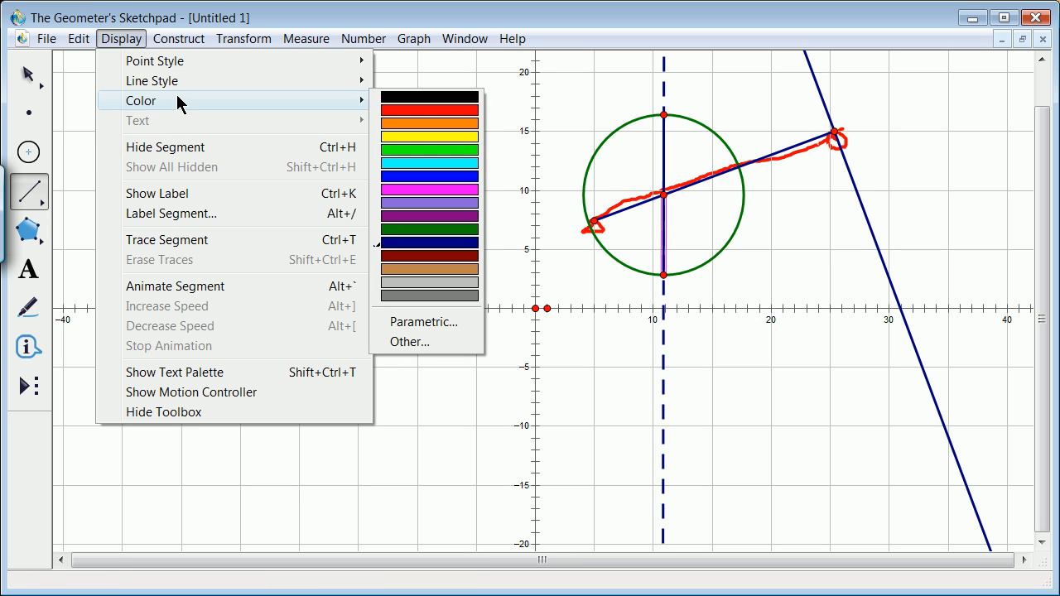
click(465, 149)
drag(795, 209, 783, 217)
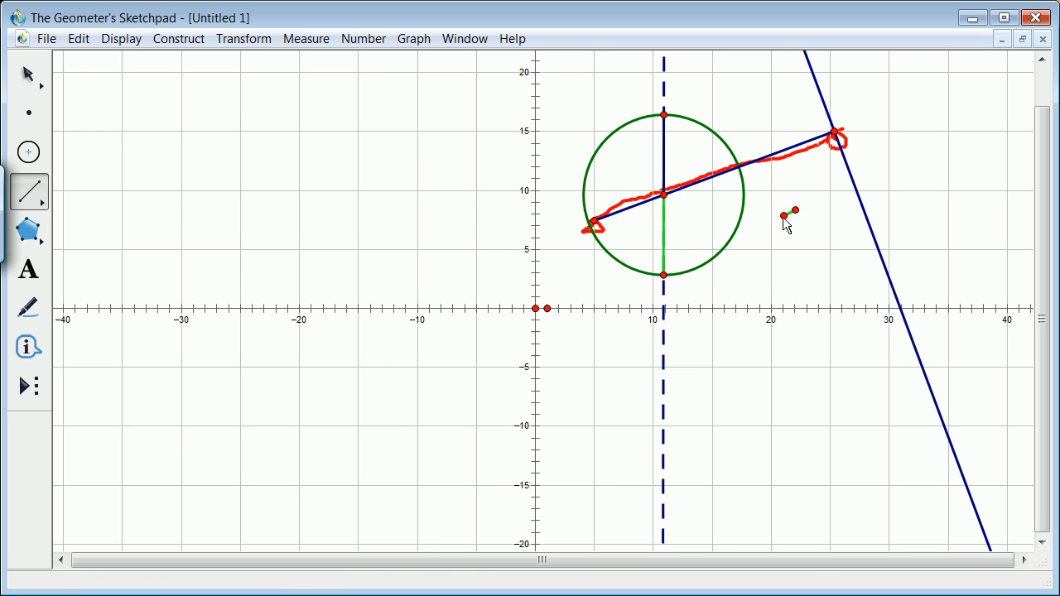
right_click(782, 219)
click(24, 71)
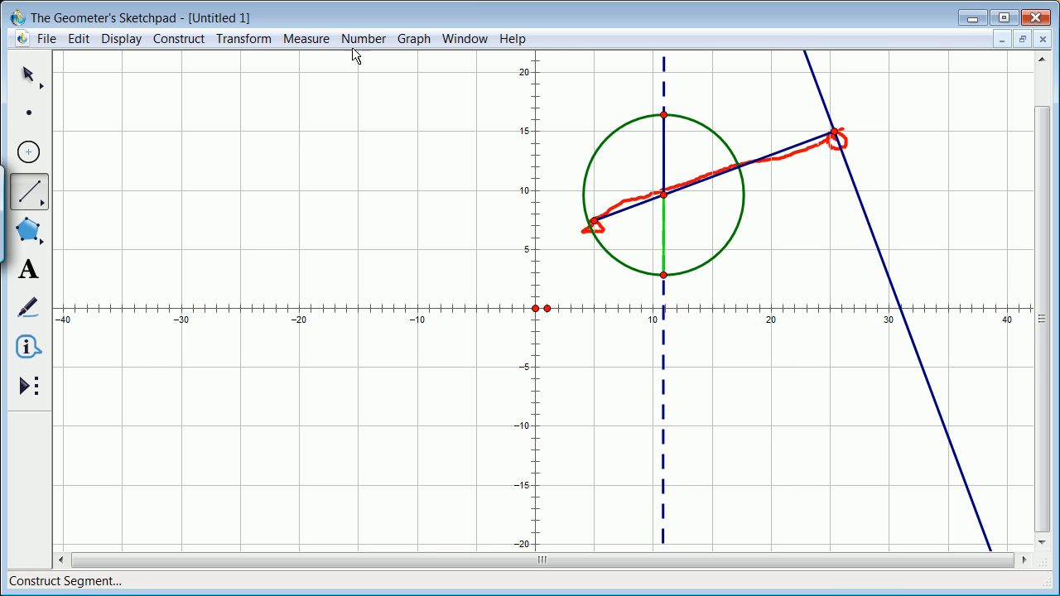
click(694, 120)
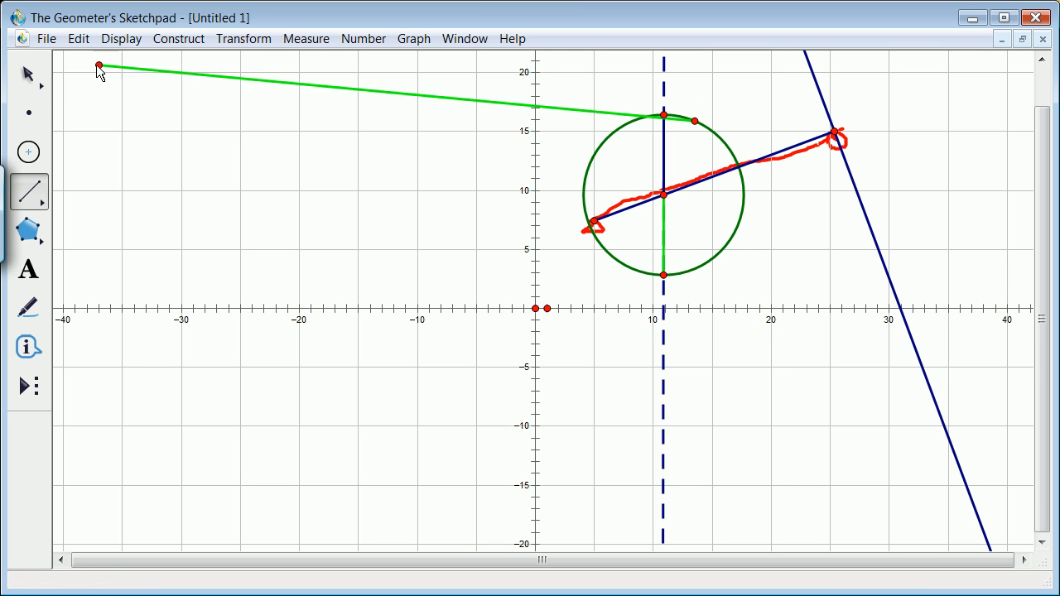
click(35, 72)
Step: Hide the circle and the upper vertical segment, keeping their points and the dashed line
click(689, 118)
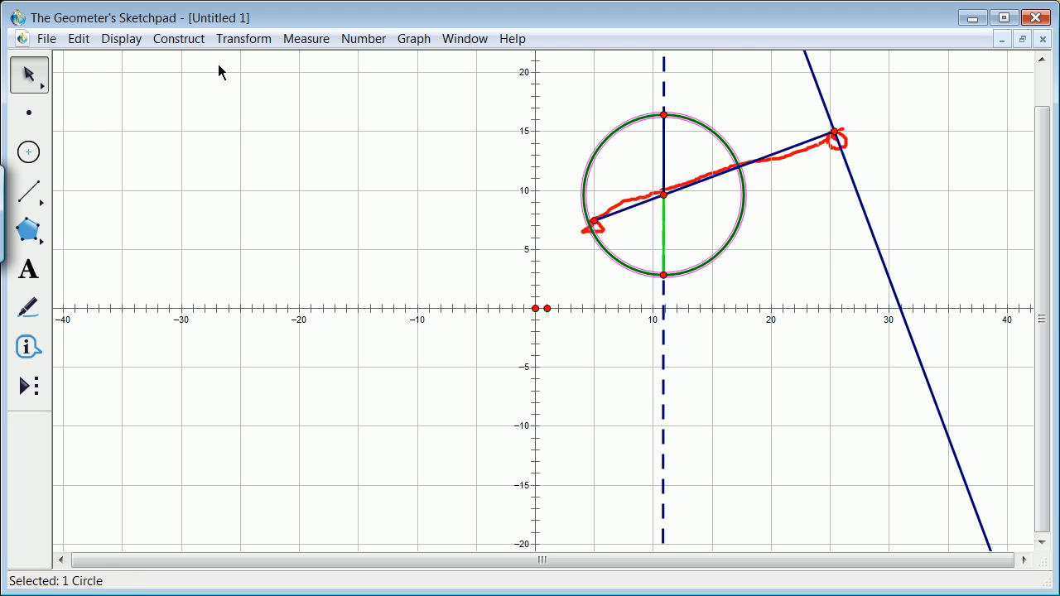
click(122, 42)
click(227, 147)
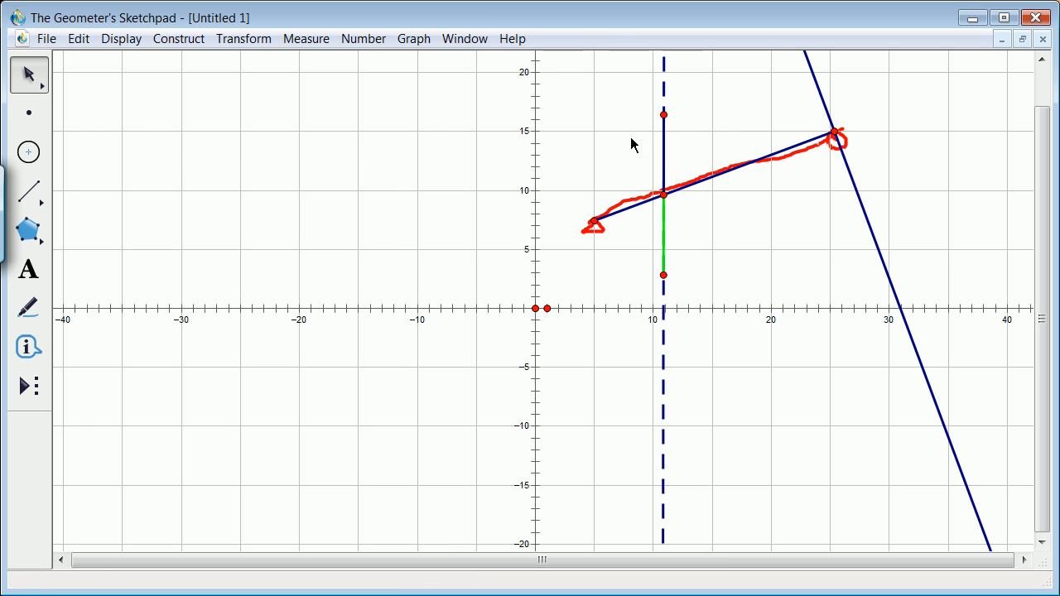
click(664, 142)
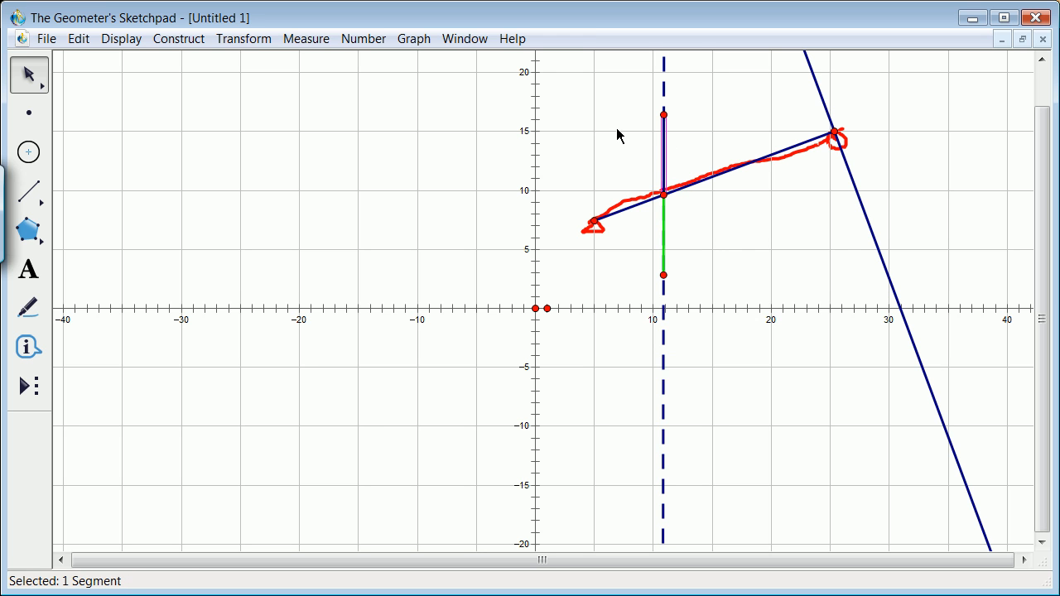
click(133, 41)
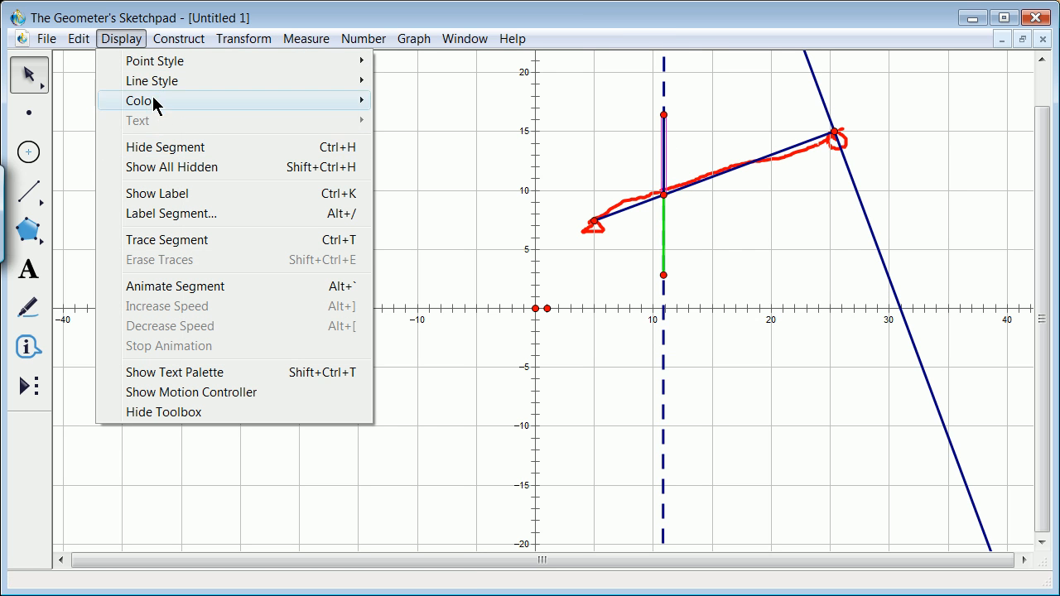
click(164, 147)
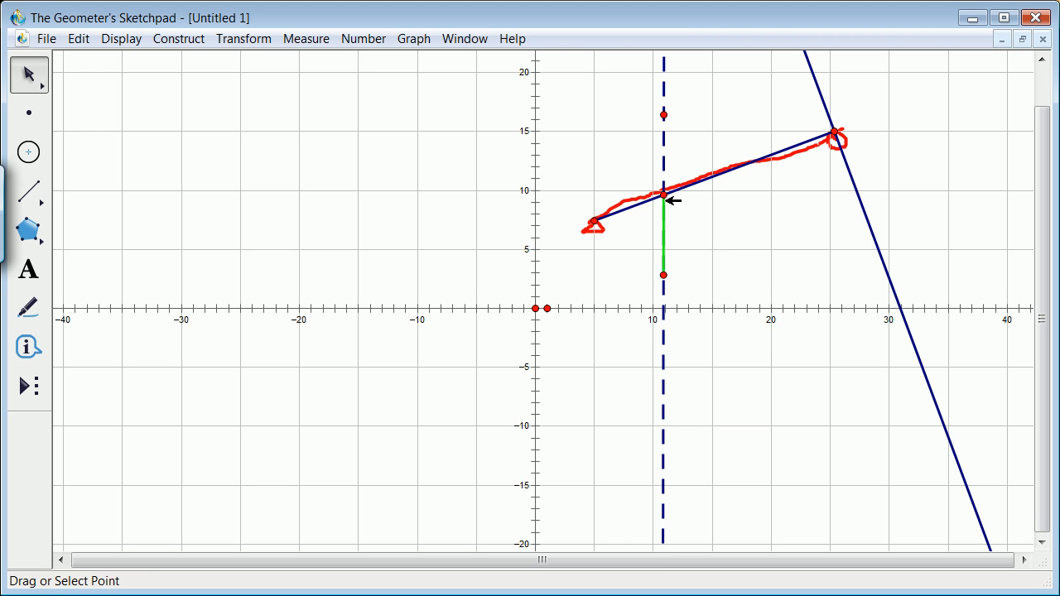
Step: Annotate the figure with a freehand arrow along the slanted segment's left part and one pointing down beside the green segment
click(18, 318)
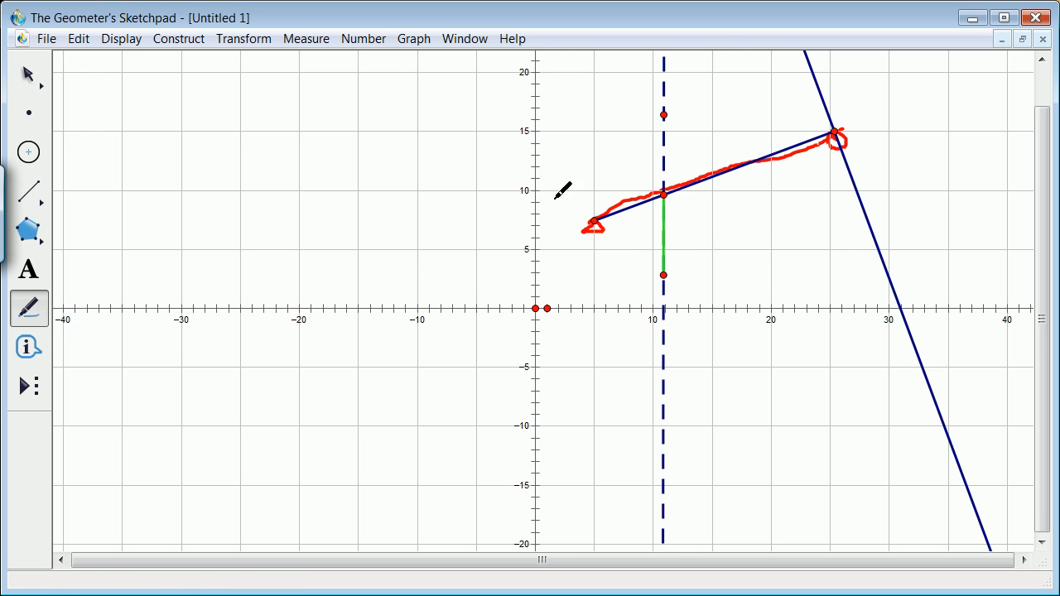
mouse_move(588, 205)
mouse_down()
mouse_move(654, 179)
mouse_move(639, 170)
mouse_up()
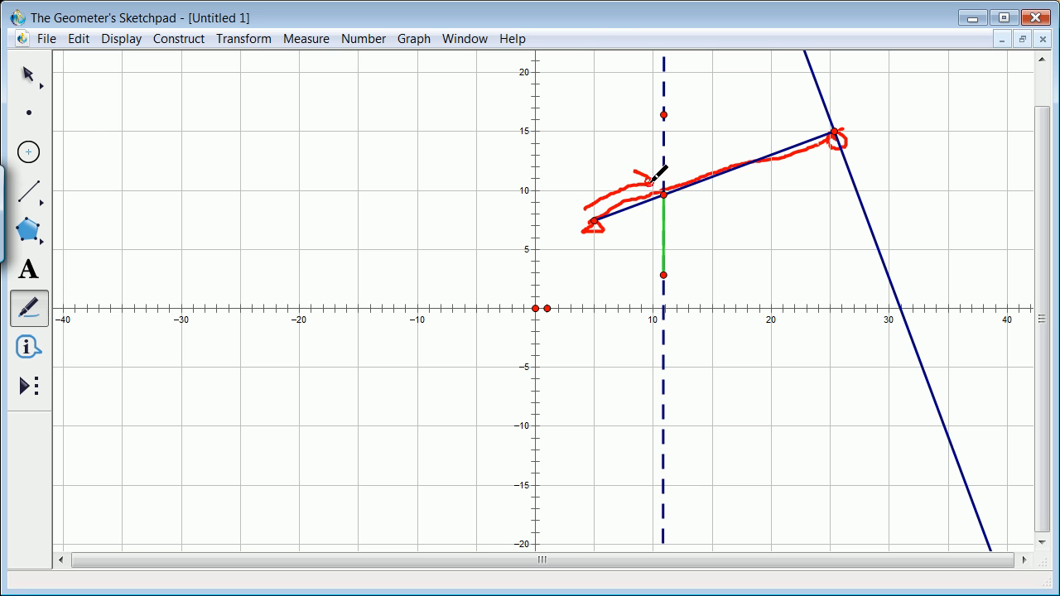
drag(696, 196, 690, 278)
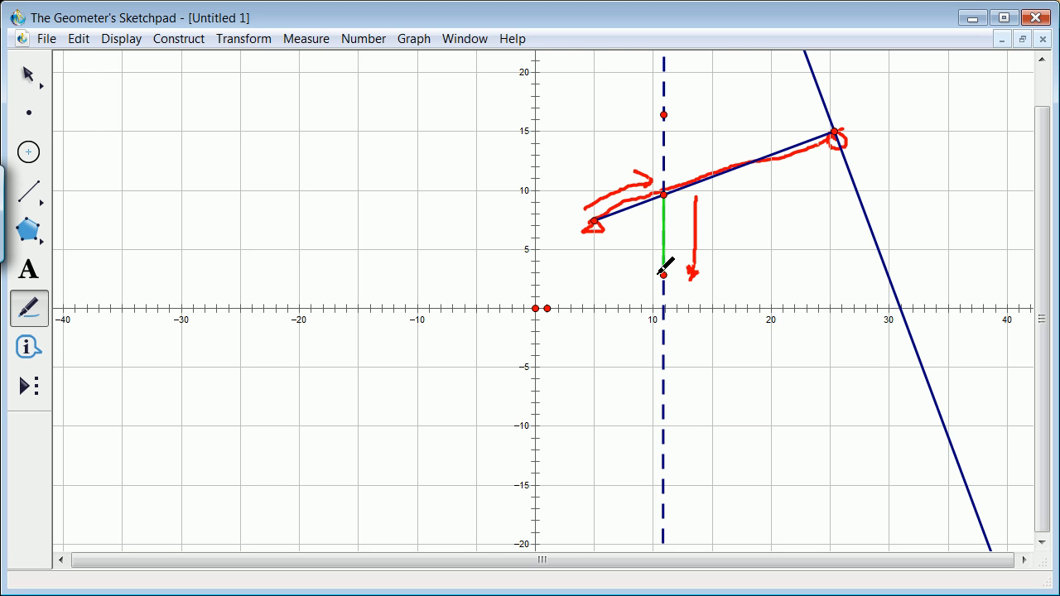
click(29, 74)
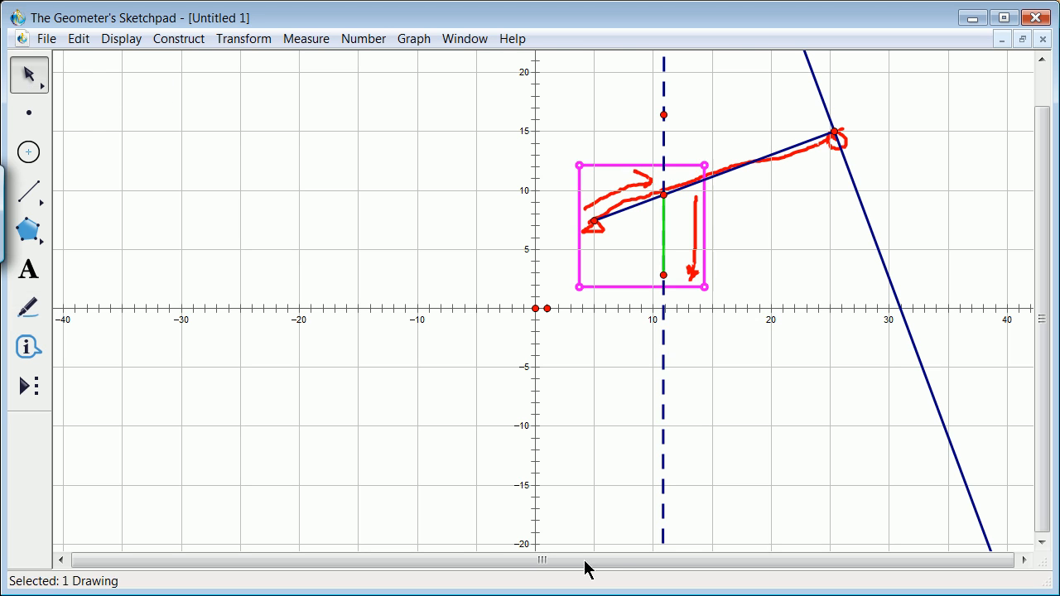
click(621, 390)
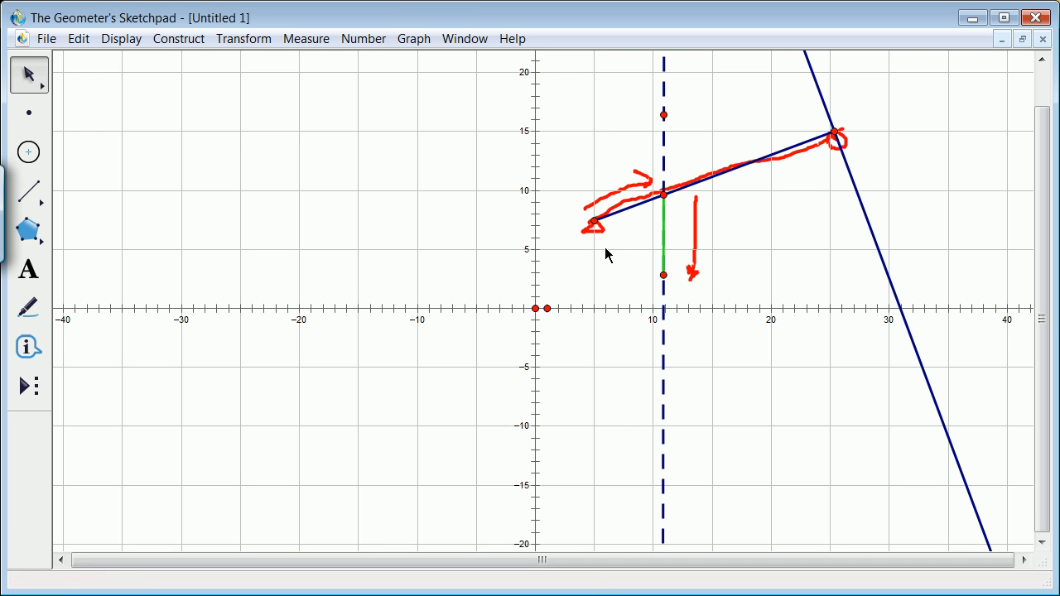
Step: Construct a line parallel to the green segment through the left endpoint of the slanted segment
click(665, 223)
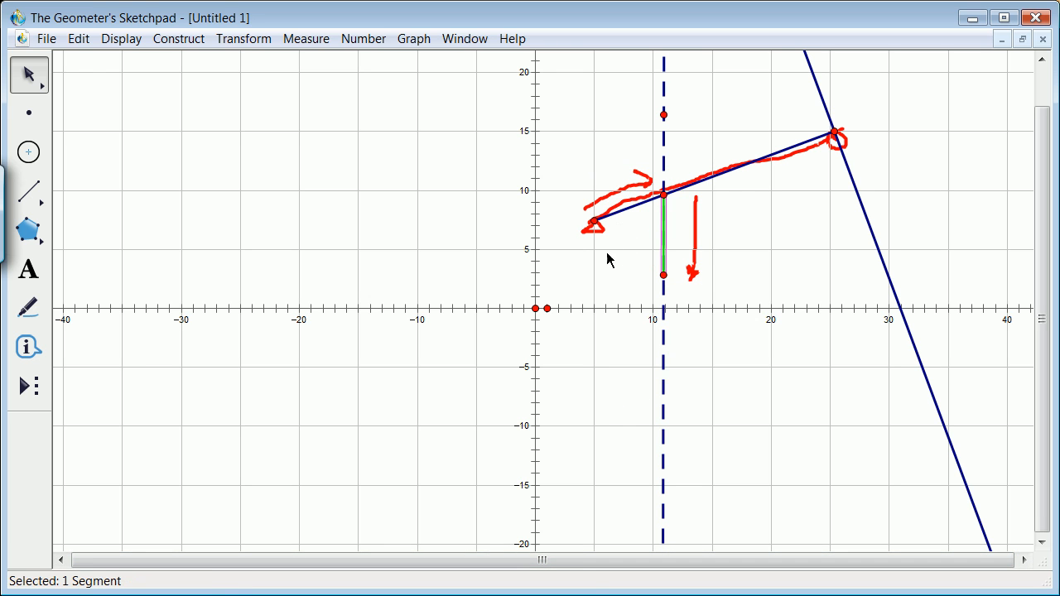
click(593, 221)
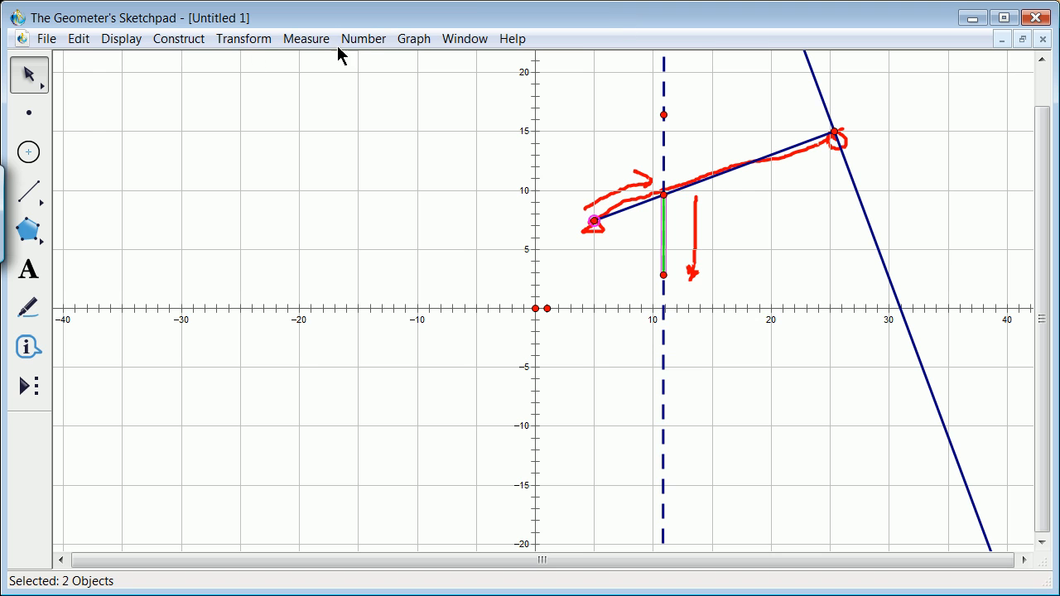
click(178, 39)
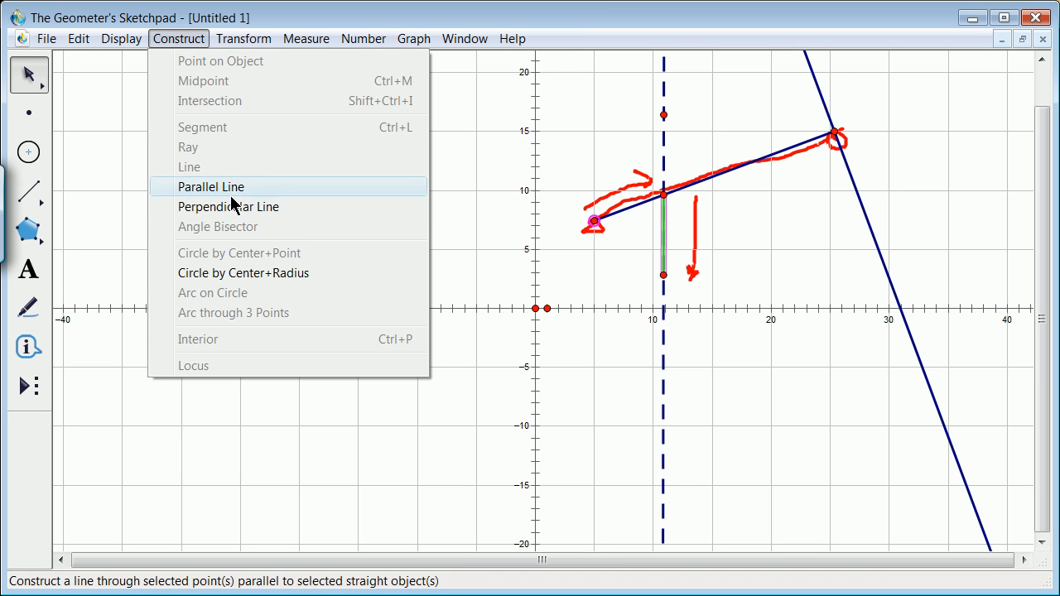
click(232, 189)
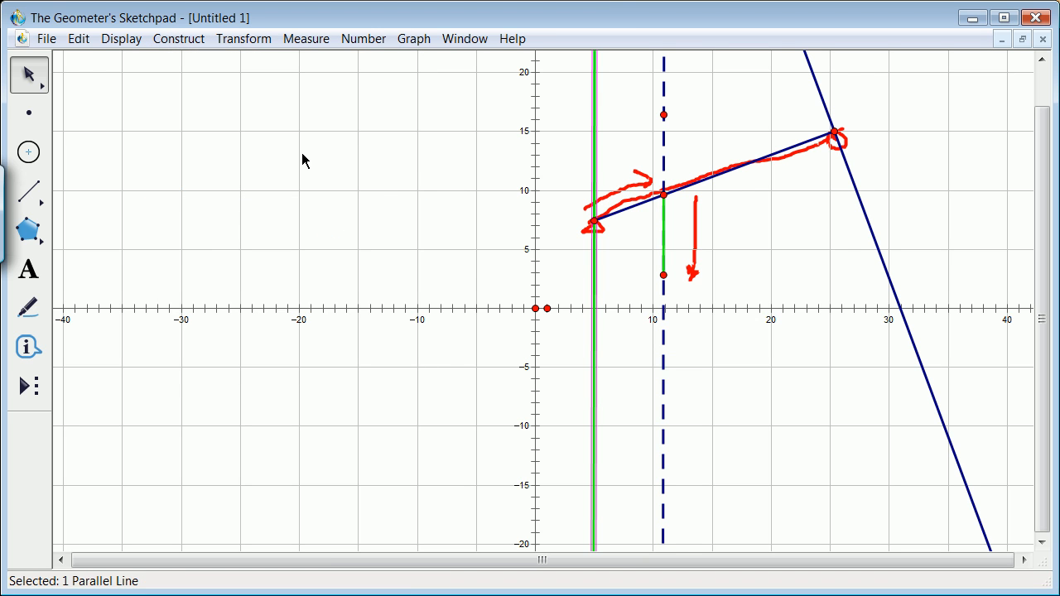
click(41, 116)
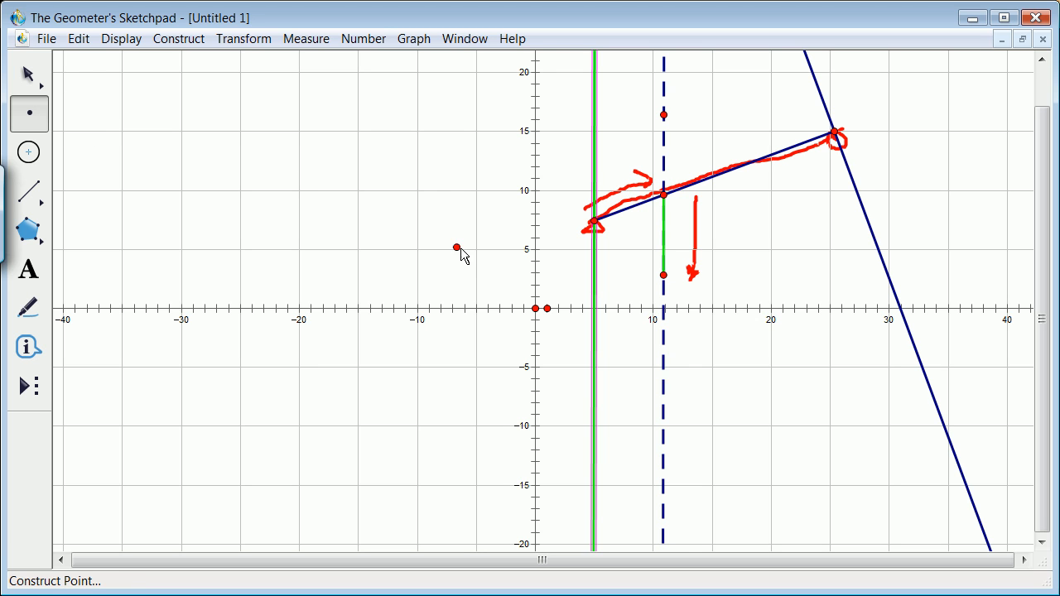
click(27, 83)
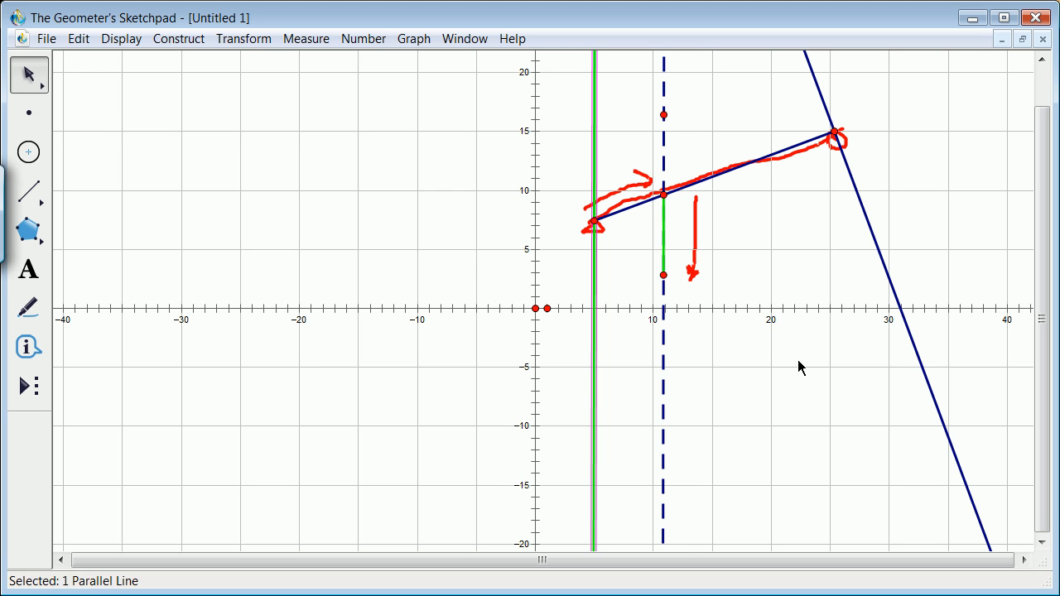
Step: Construct lines through the green segment's lower endpoint parallel to the slanted segment and to the left vertical line
click(665, 276)
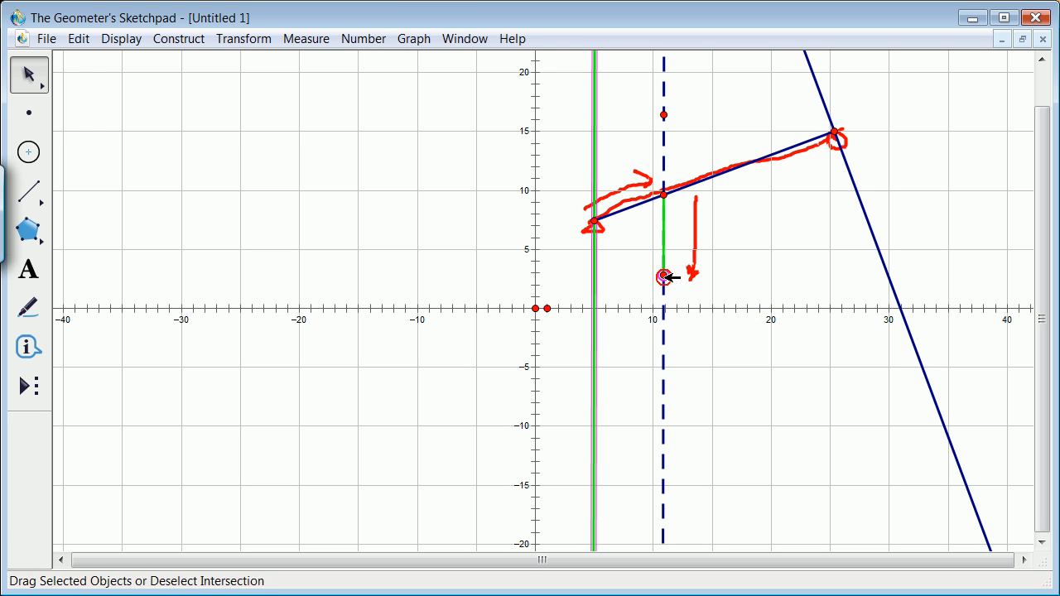
click(663, 199)
click(655, 196)
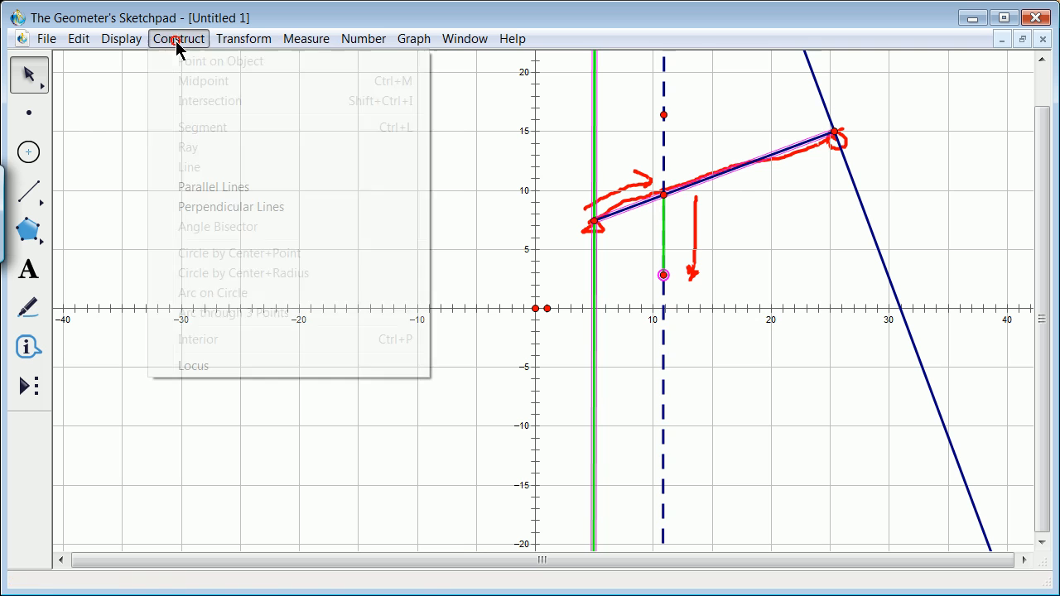
click(177, 42)
click(232, 189)
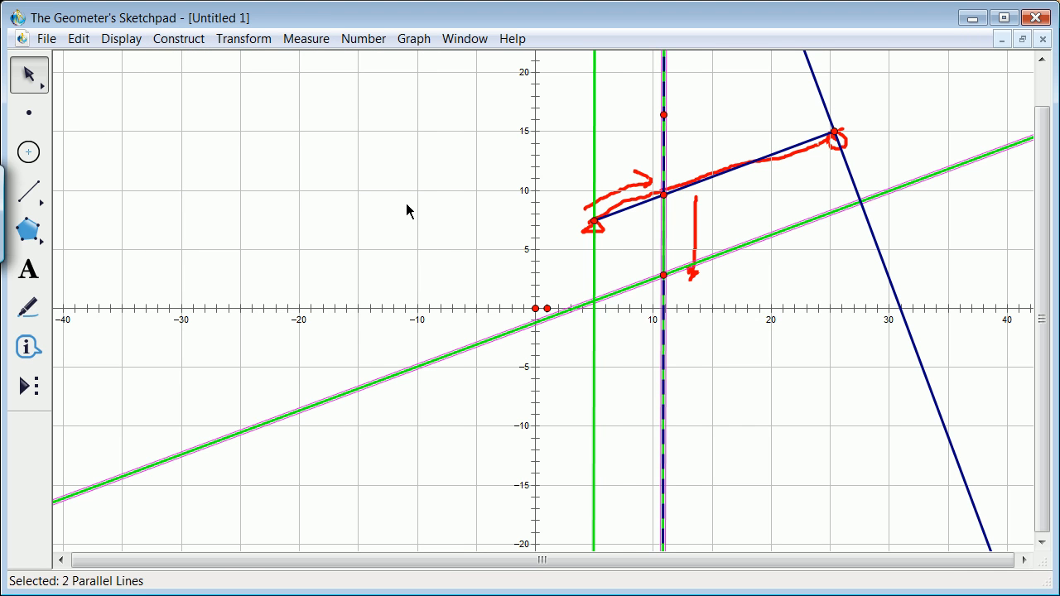
click(406, 214)
Step: Mark the intersection of the left vertical line and the lower slanted line with a point
click(32, 113)
drag(573, 287, 593, 301)
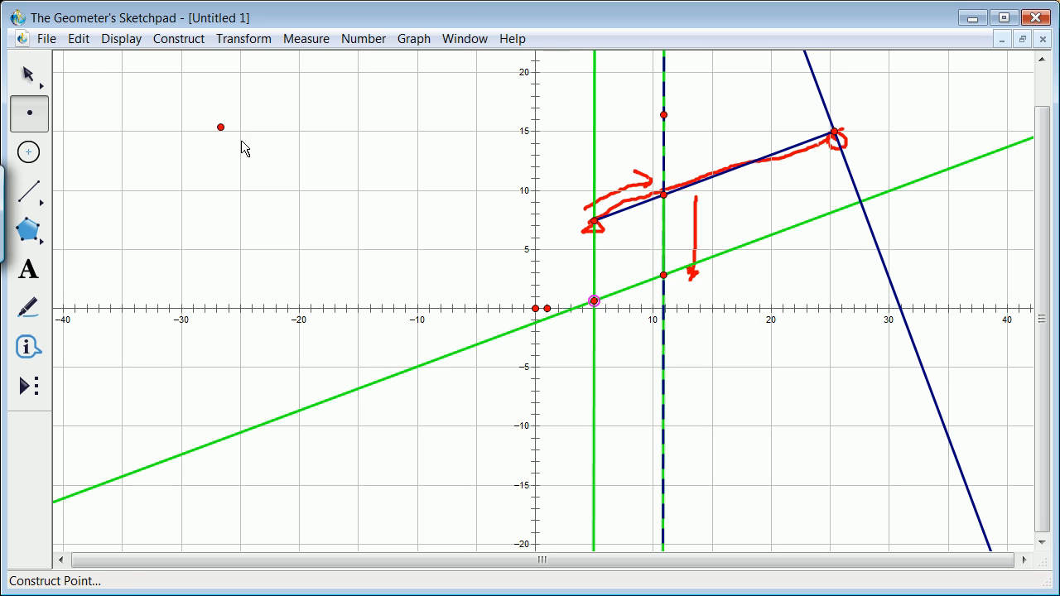
click(32, 76)
Step: Create a filled quadrilateral from the slanted segment's left endpoint and interior point, the green segment's lower endpoint, and the lower-left intersection
click(26, 230)
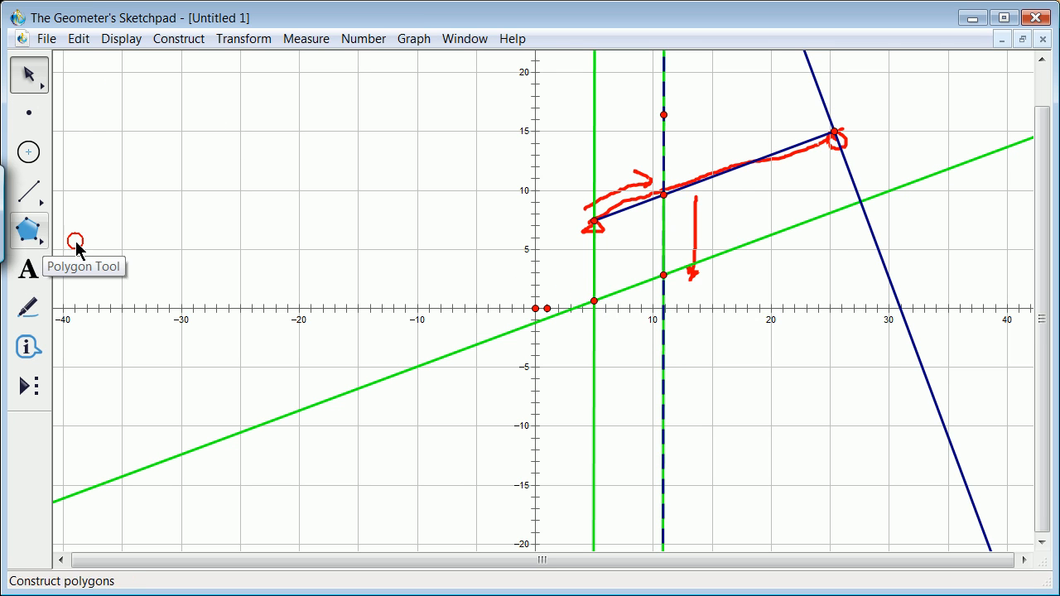
click(40, 225)
click(40, 239)
drag(41, 240, 78, 239)
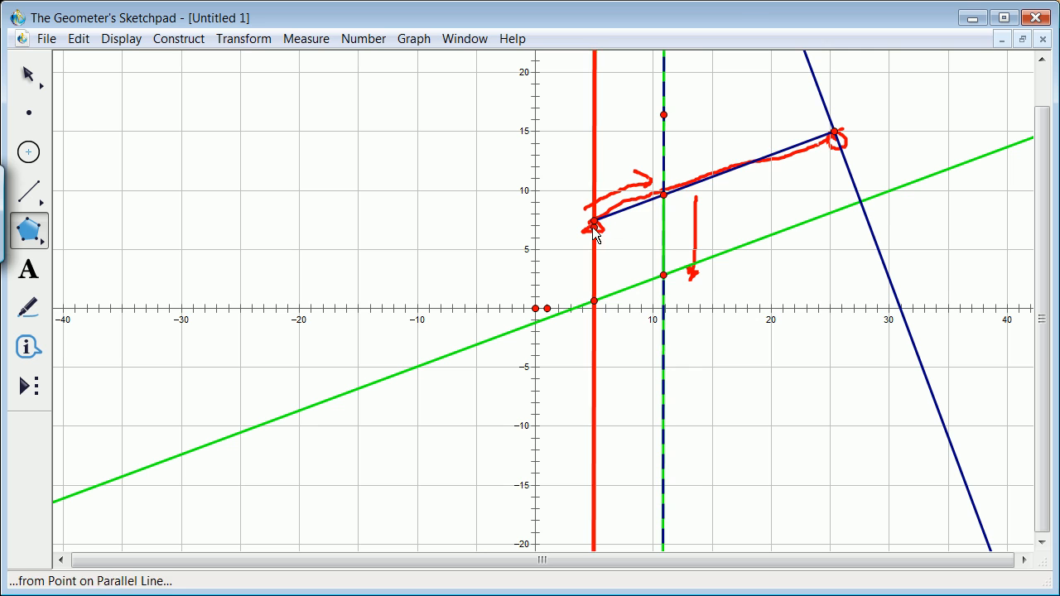
click(594, 220)
click(665, 198)
click(663, 276)
click(594, 300)
click(598, 224)
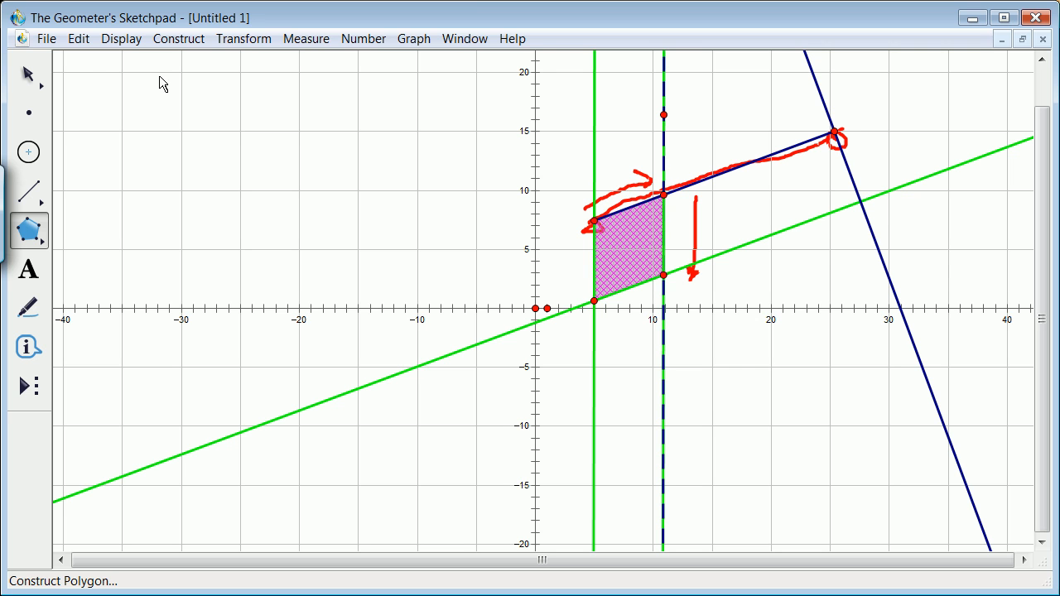
Step: Move the upper free point on the dashed line up and left to about (9, 19), reshaping the parallelogram
click(28, 75)
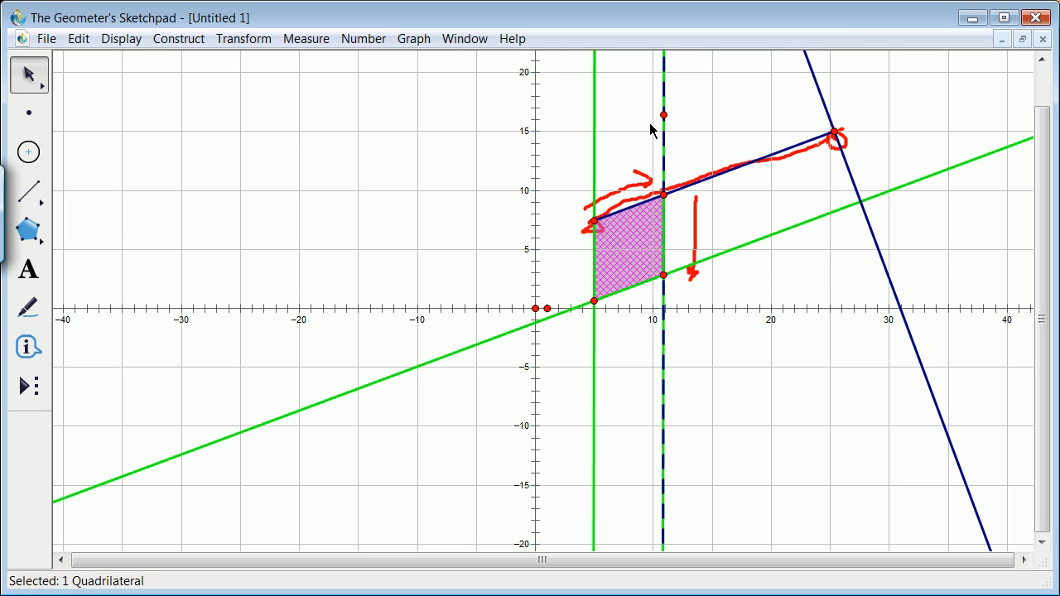
drag(664, 114, 640, 80)
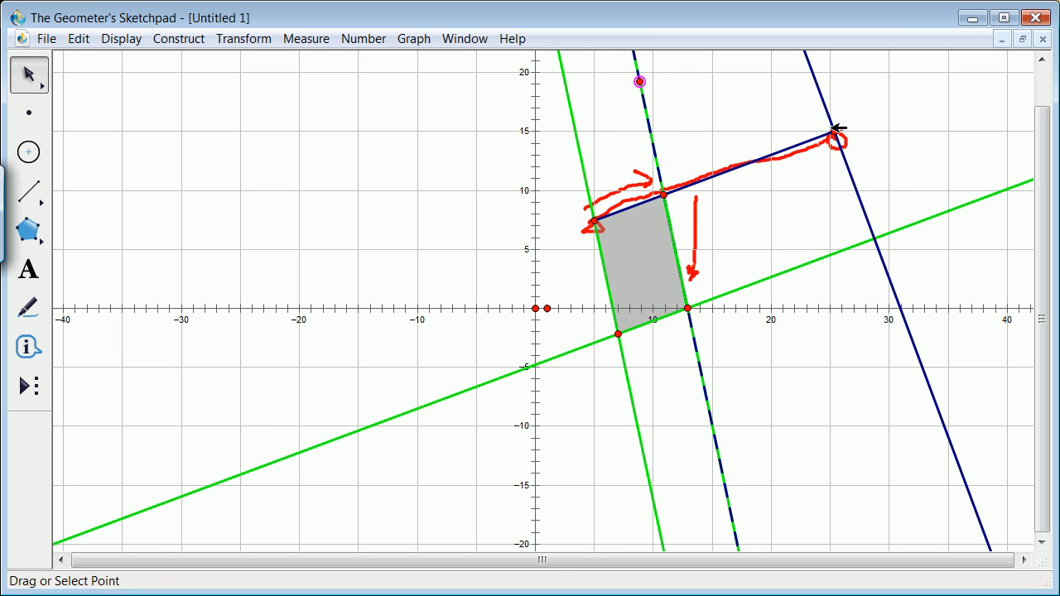
click(275, 221)
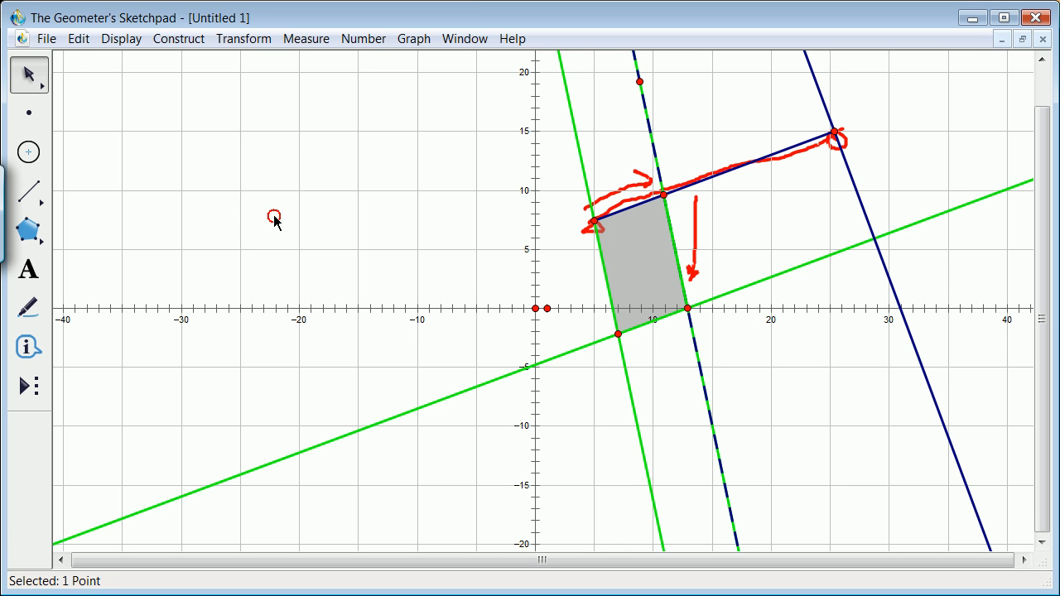
Step: Measure the area of the filled quadrilateral
click(627, 248)
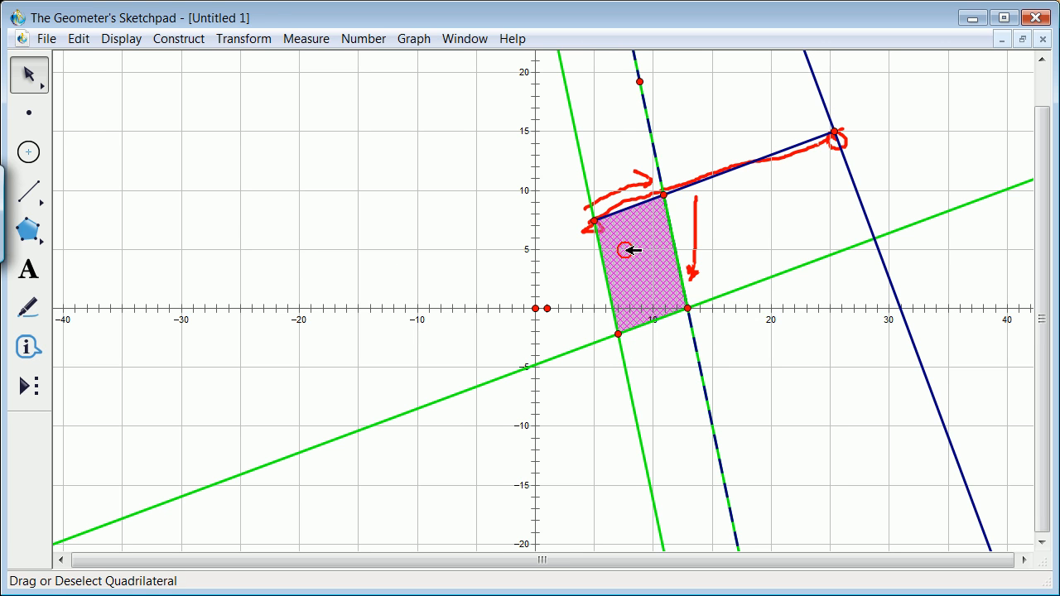
click(303, 39)
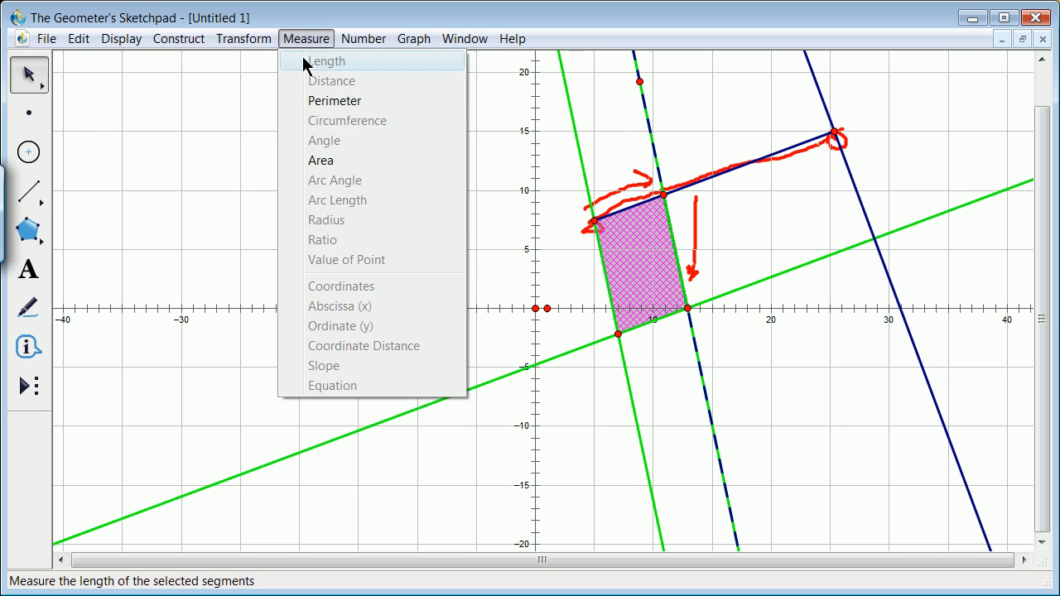
click(323, 160)
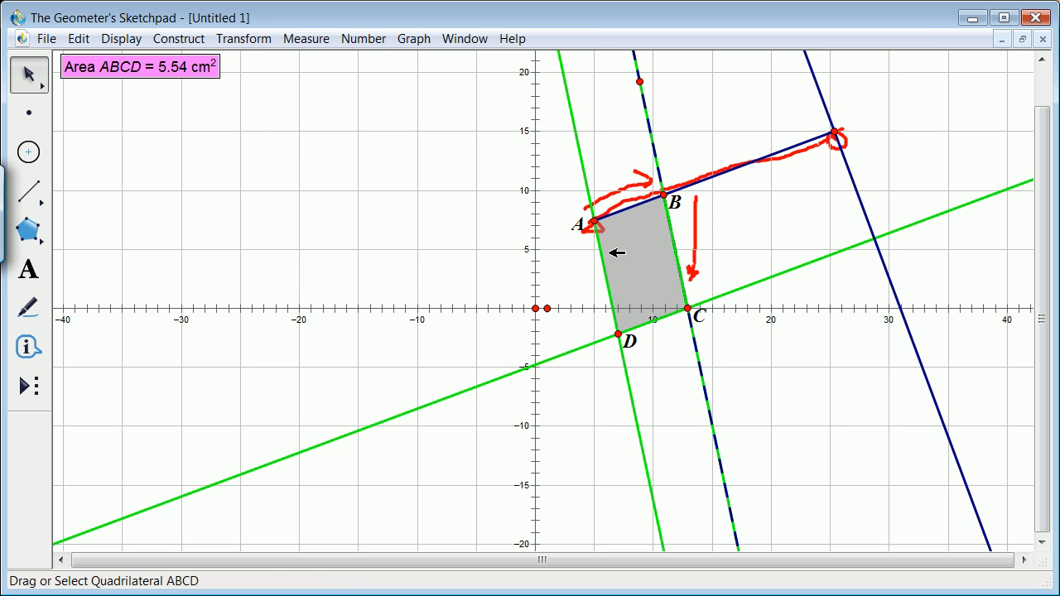
Step: Measure the length of the slanted segment from A to its far endpoint
click(711, 178)
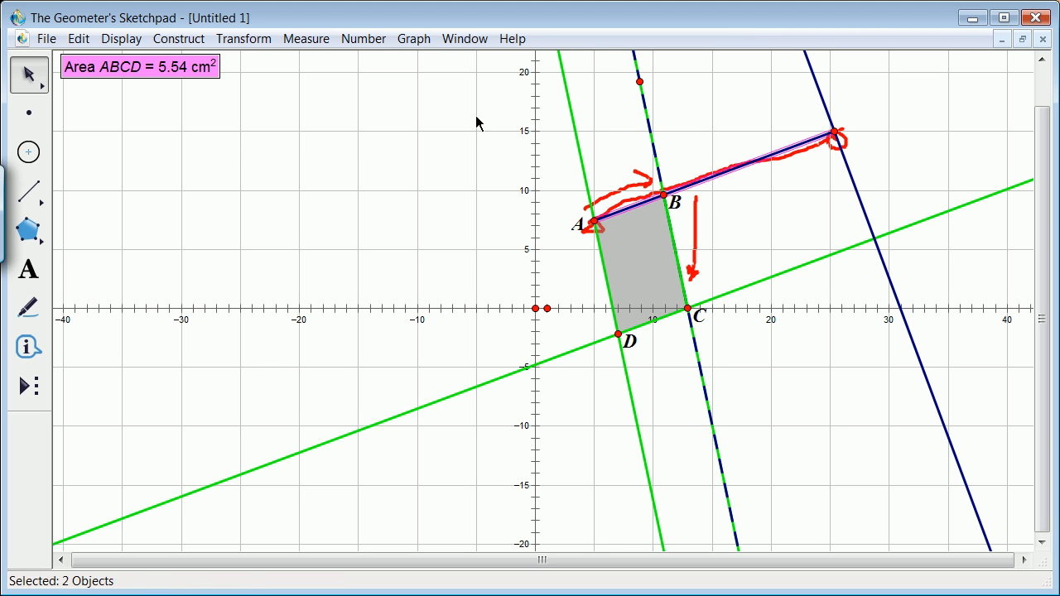
click(265, 113)
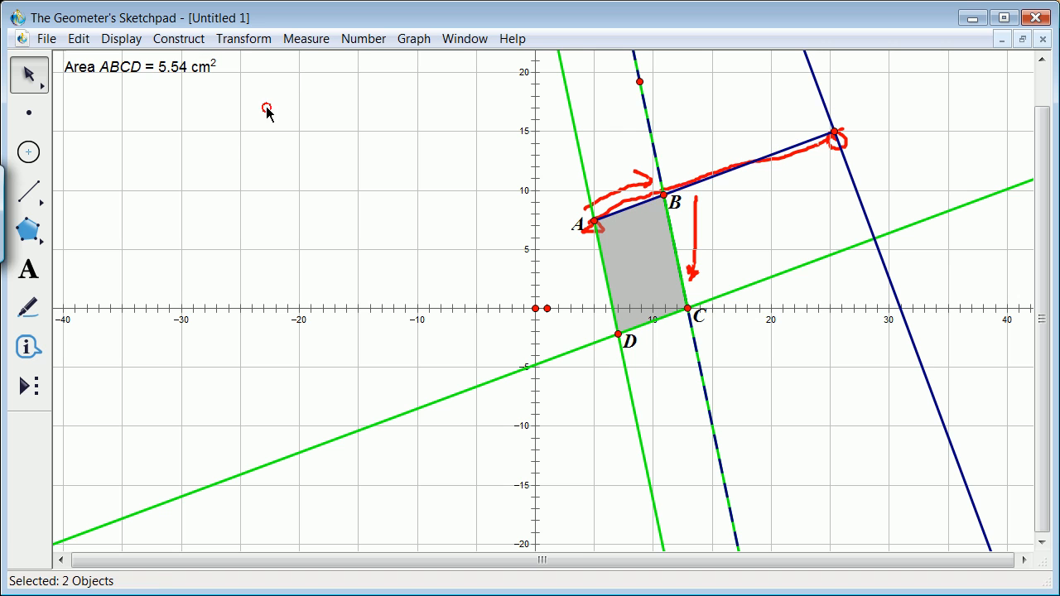
click(705, 184)
click(303, 41)
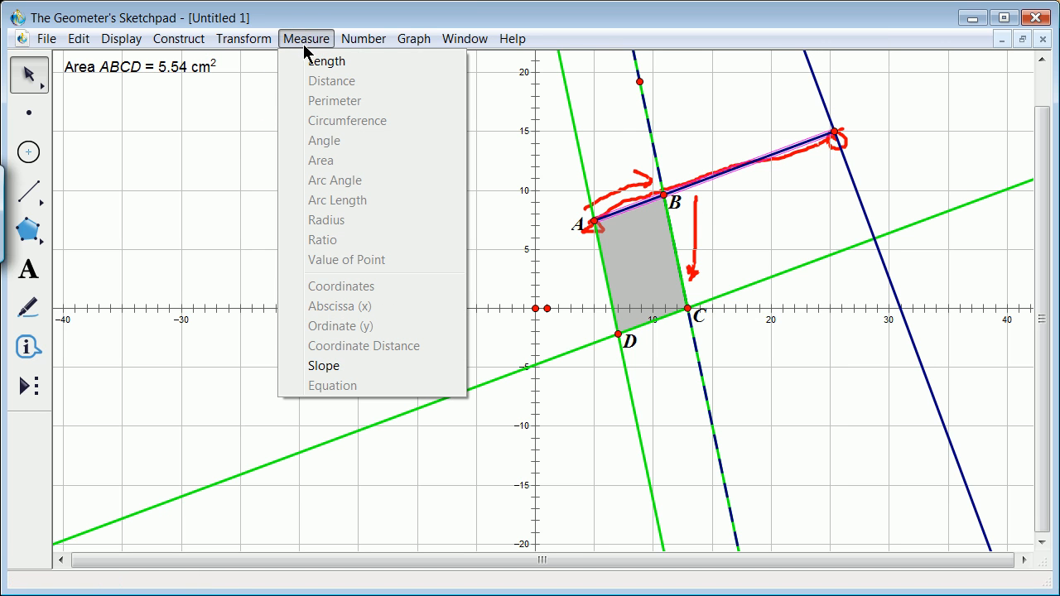
click(324, 62)
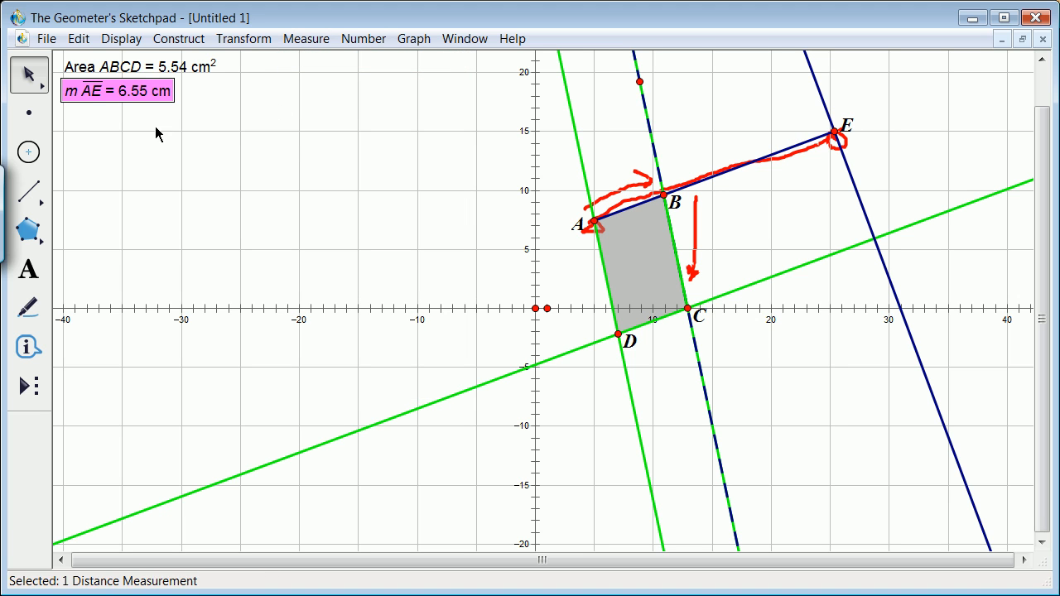
click(207, 145)
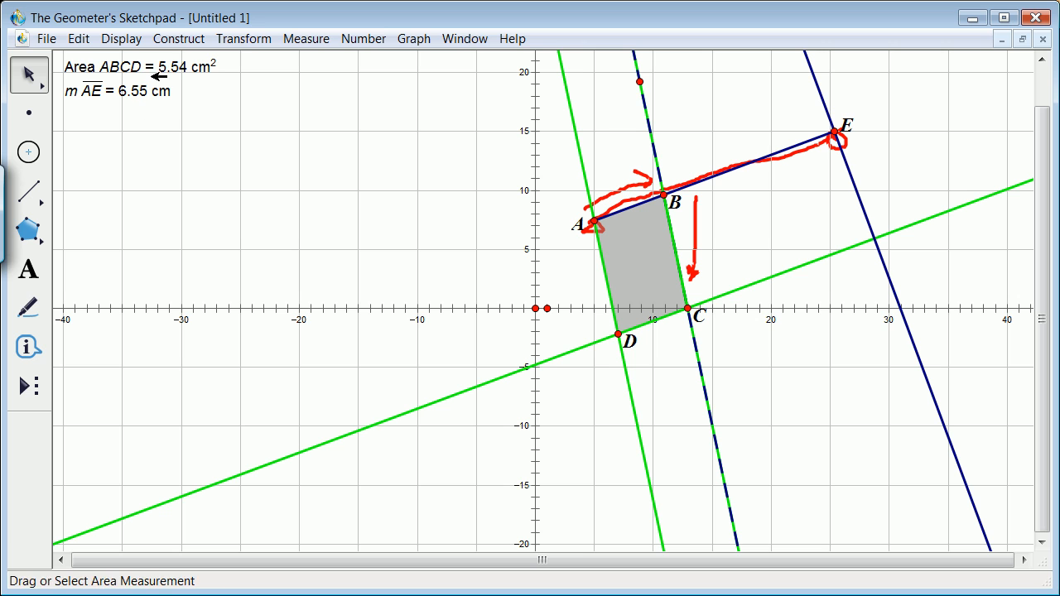
Step: Calculate the area of ABCD divided by the length of segment AE
click(174, 65)
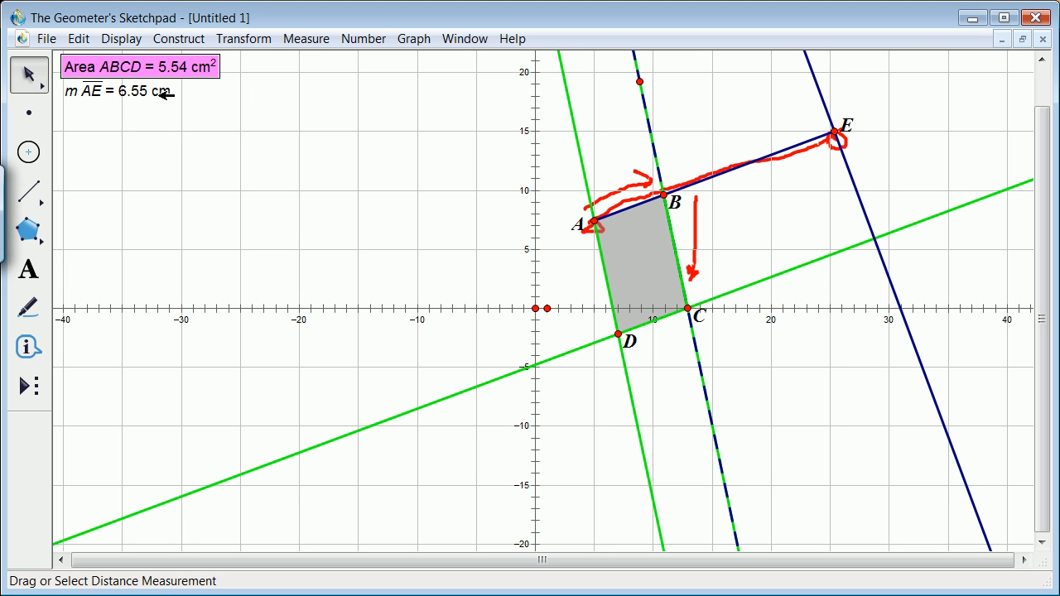
click(164, 95)
click(364, 38)
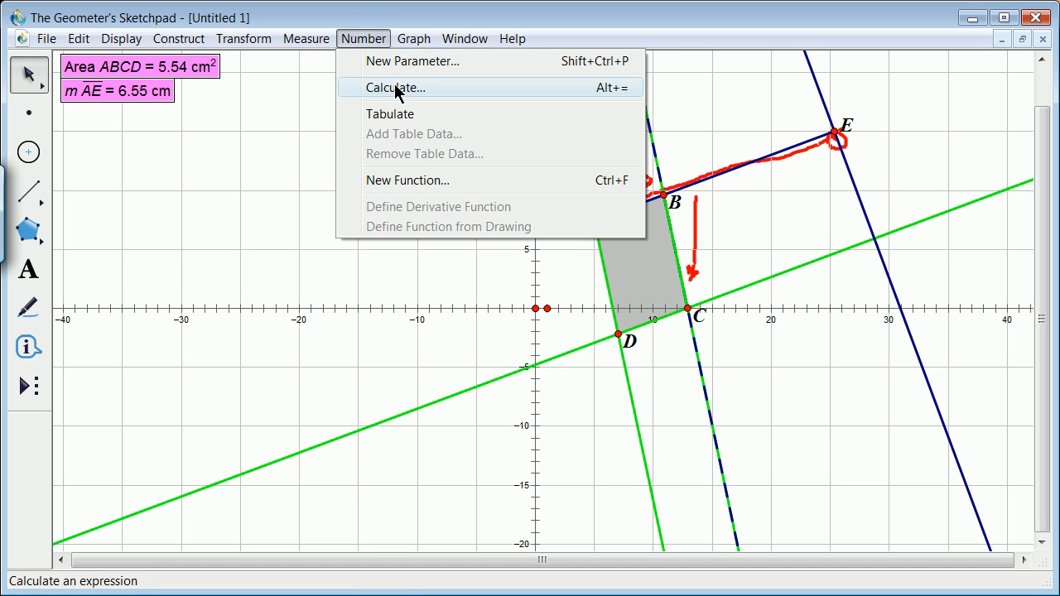
click(395, 89)
click(591, 278)
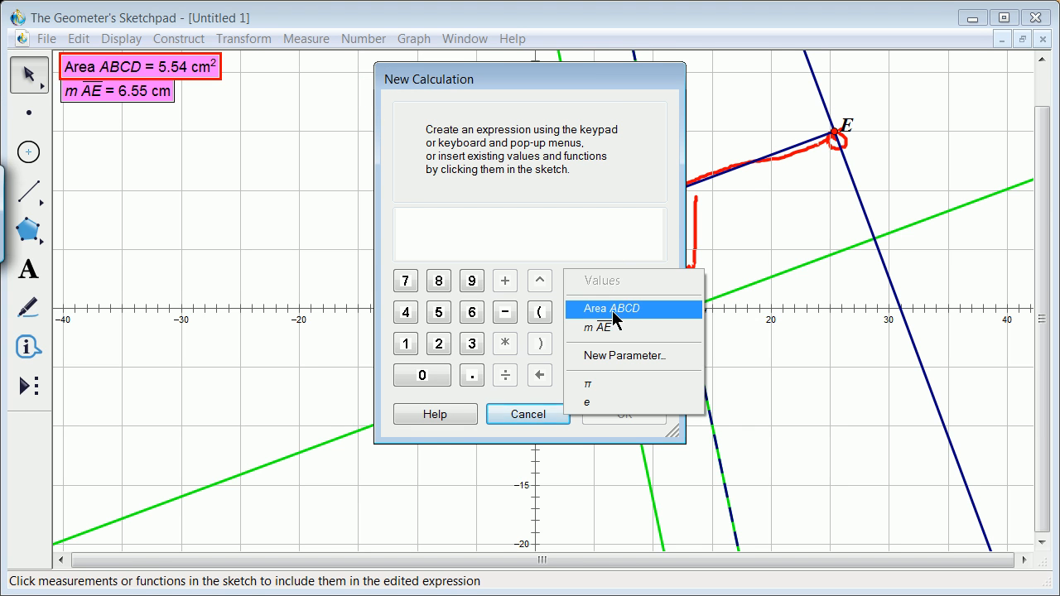
click(613, 309)
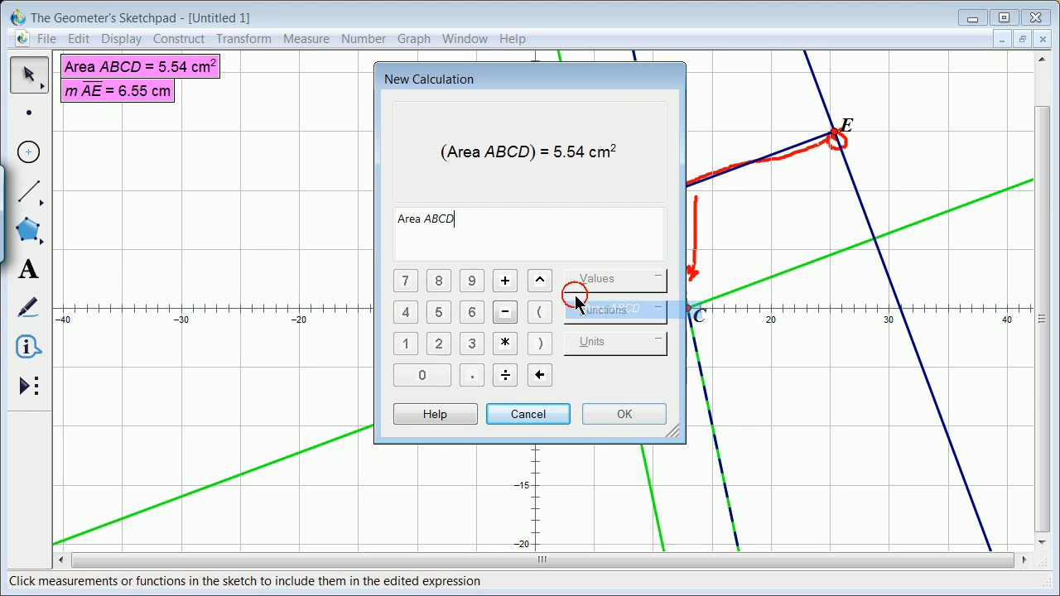
click(505, 376)
click(629, 279)
click(611, 328)
click(605, 414)
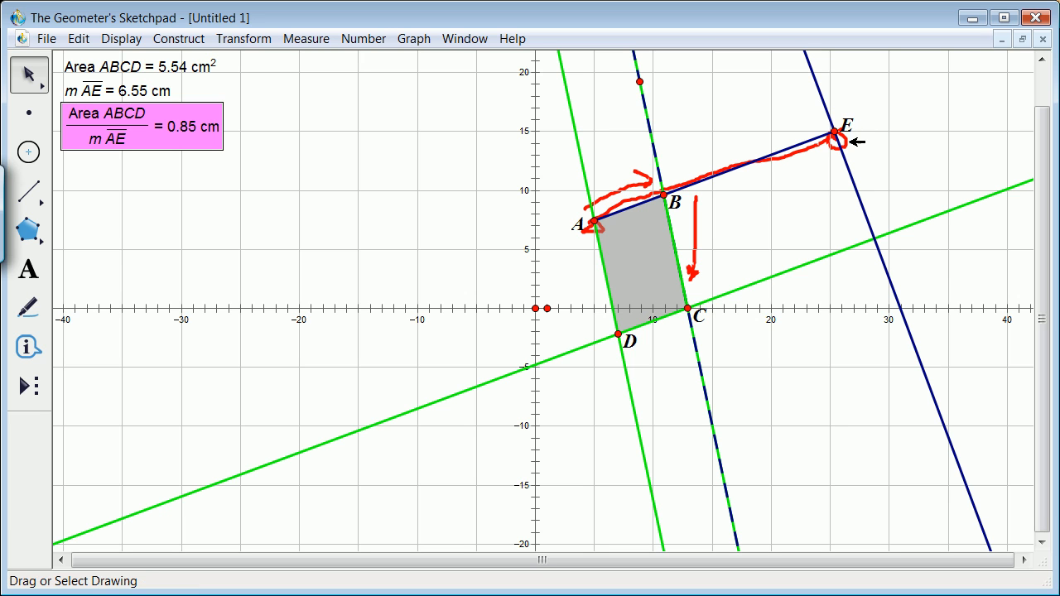
Step: Construct a circle centred at E with the calculated quotient of area and length as its radius
click(836, 131)
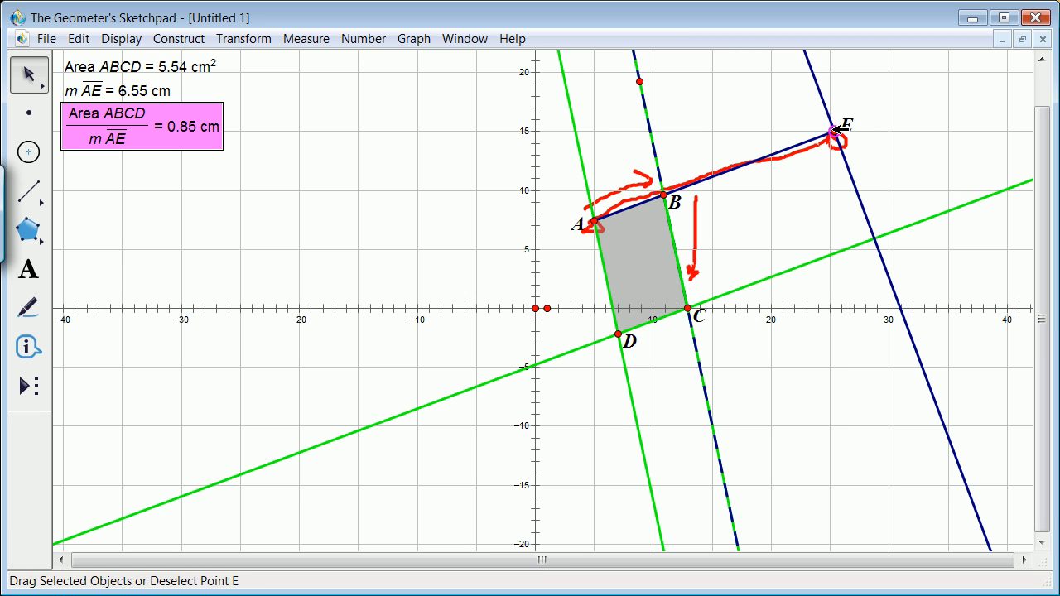
click(180, 39)
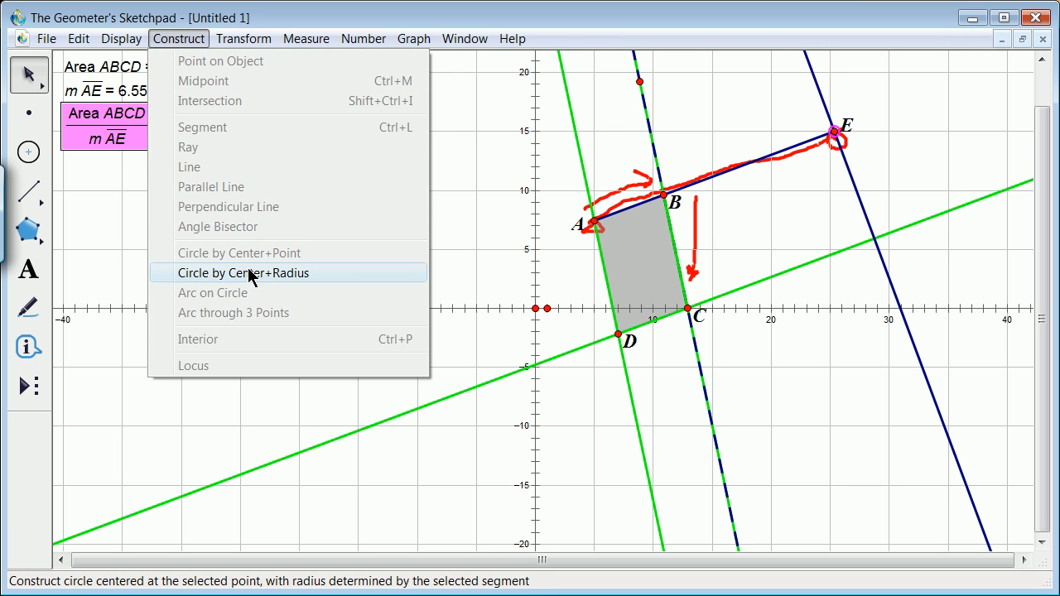
click(314, 274)
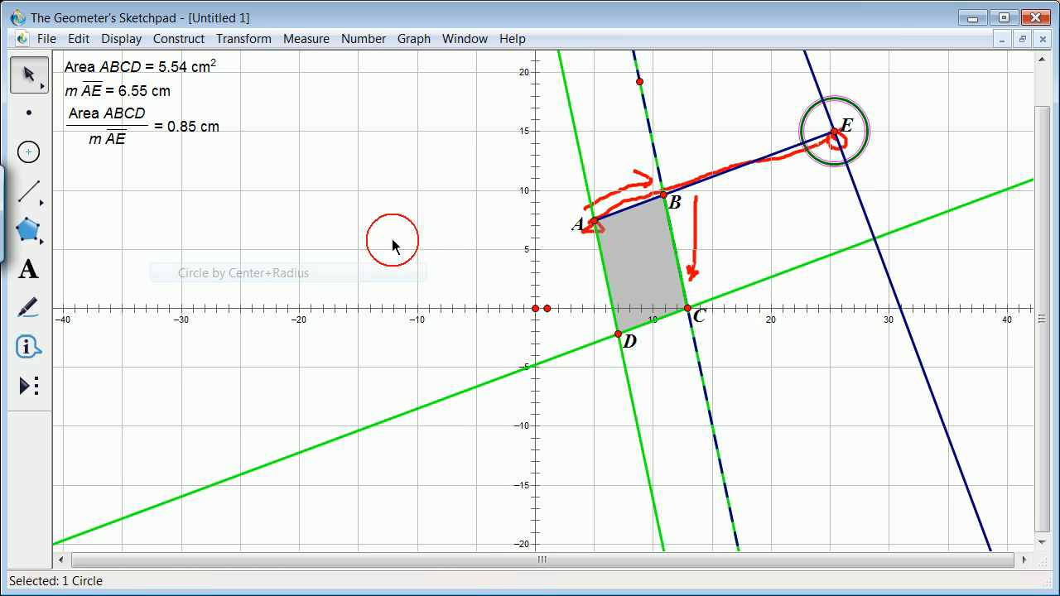
Step: Mark the circle's upper intersection with the line through E and join that point to E with a segment
click(31, 114)
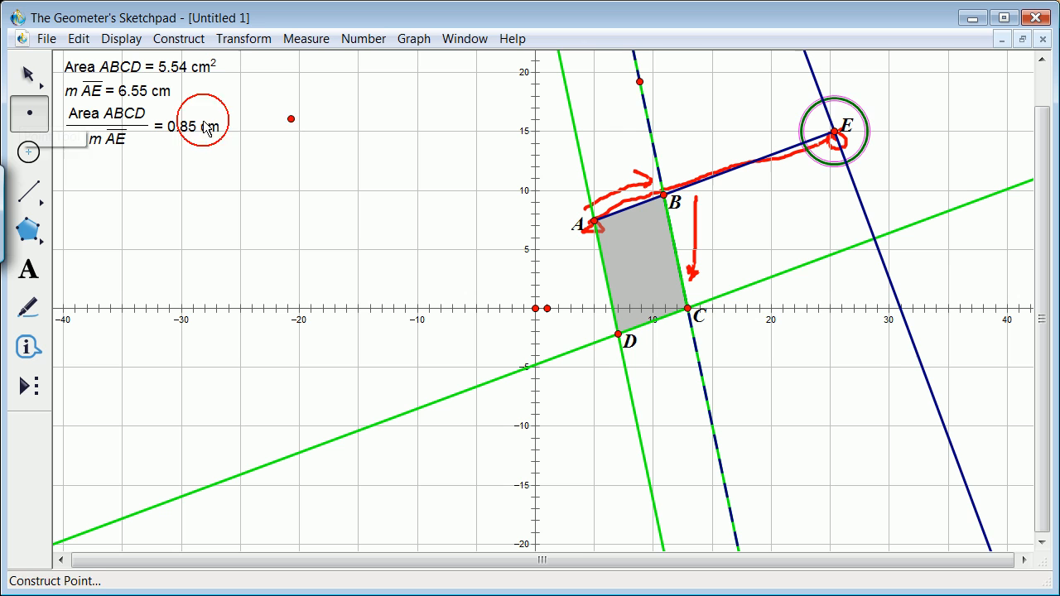
click(824, 103)
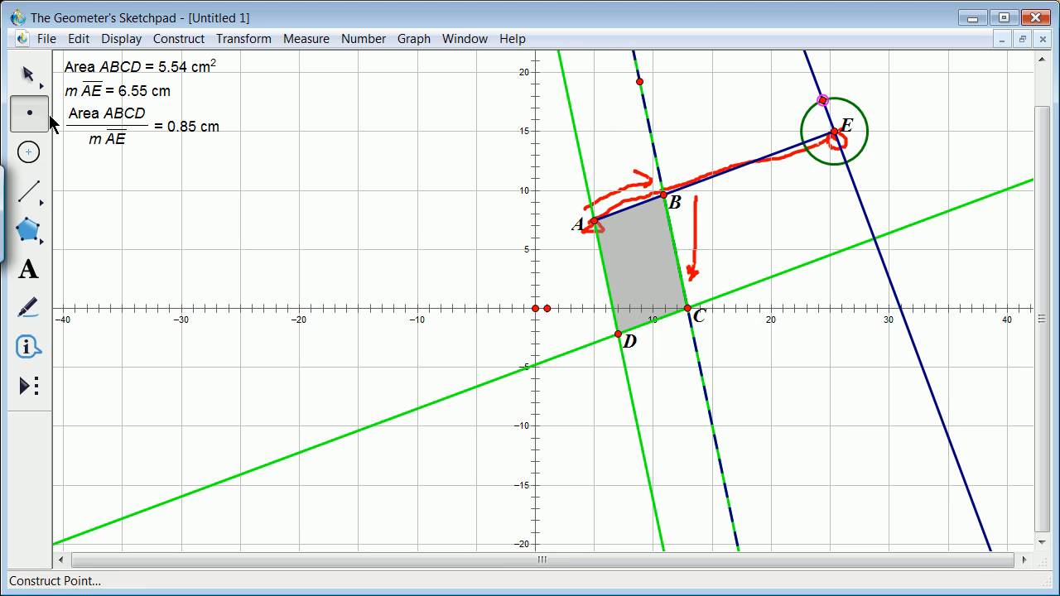
click(23, 199)
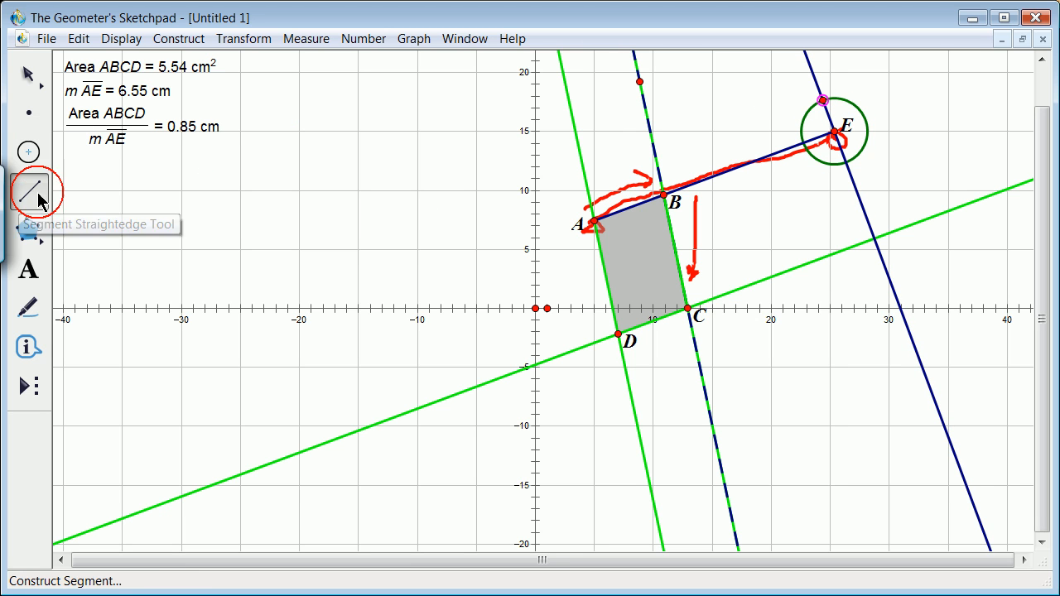
click(832, 135)
click(822, 100)
click(28, 75)
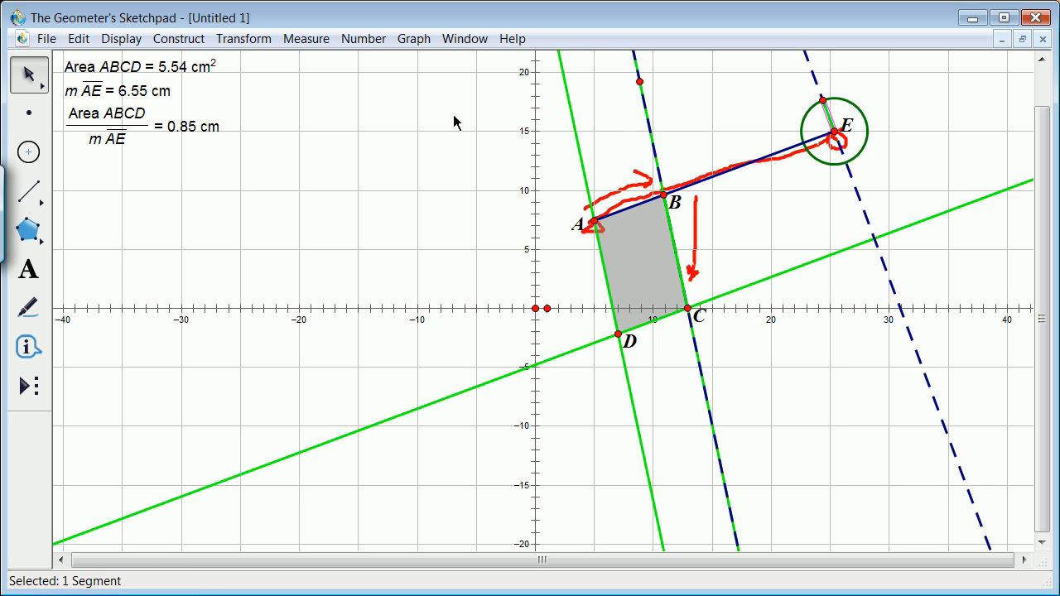
Step: Hide the circle, the short segment above E, and the three green lines through the parallelogram's sides
click(863, 109)
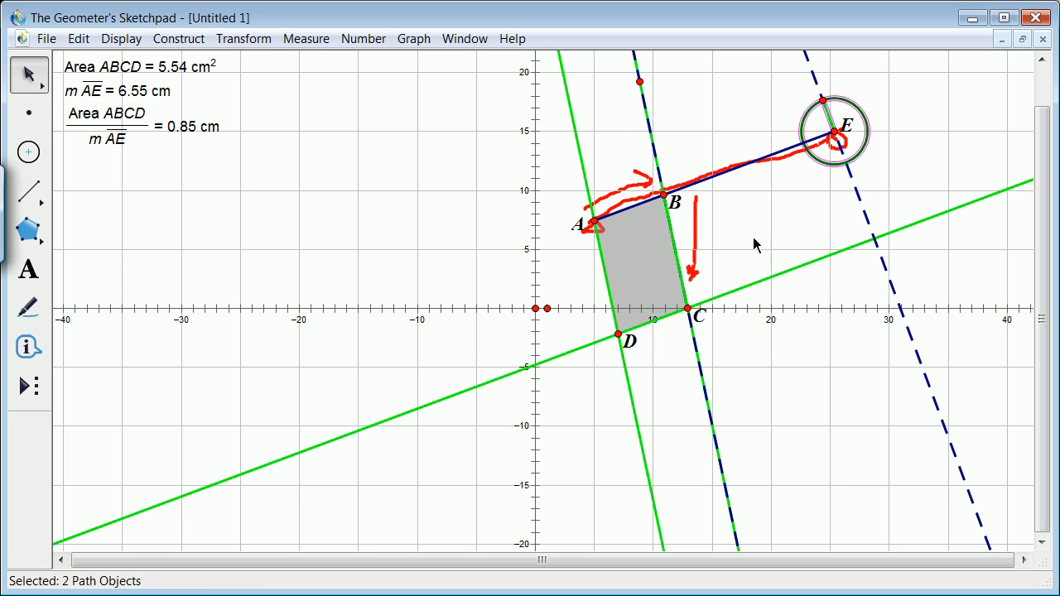
click(625, 368)
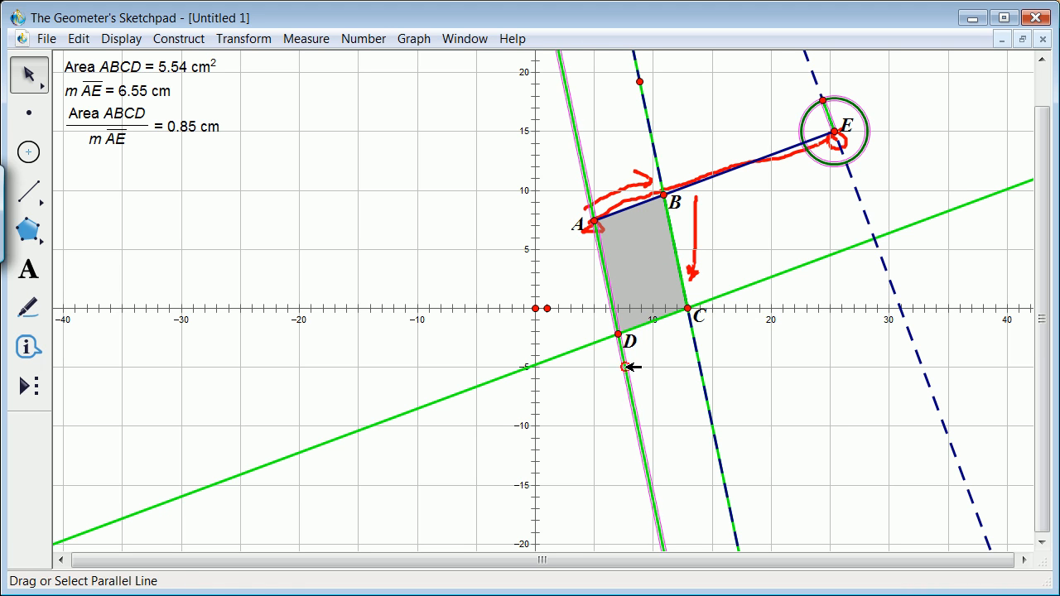
click(700, 367)
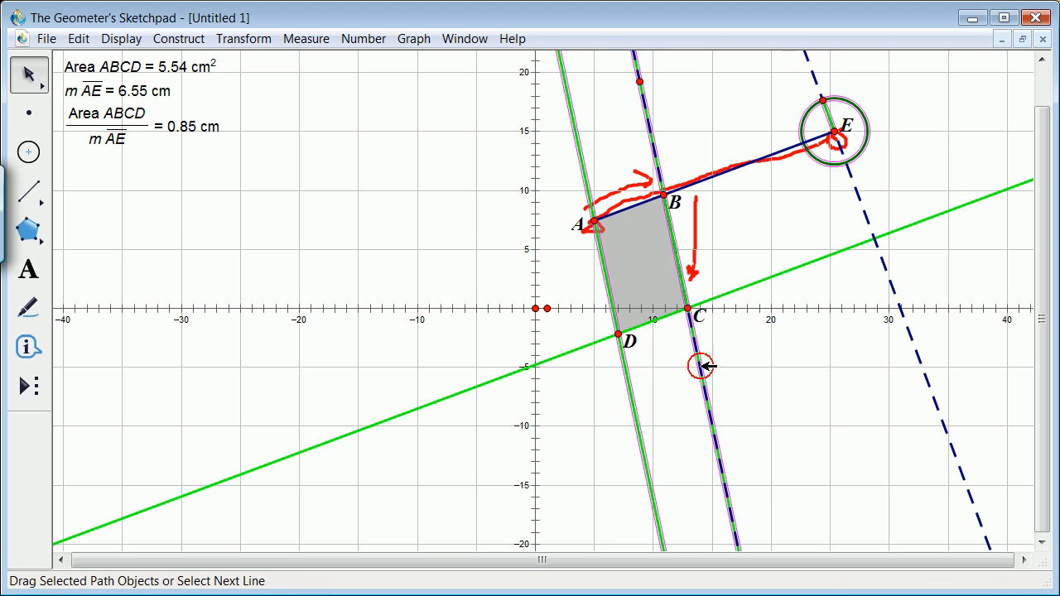
click(568, 352)
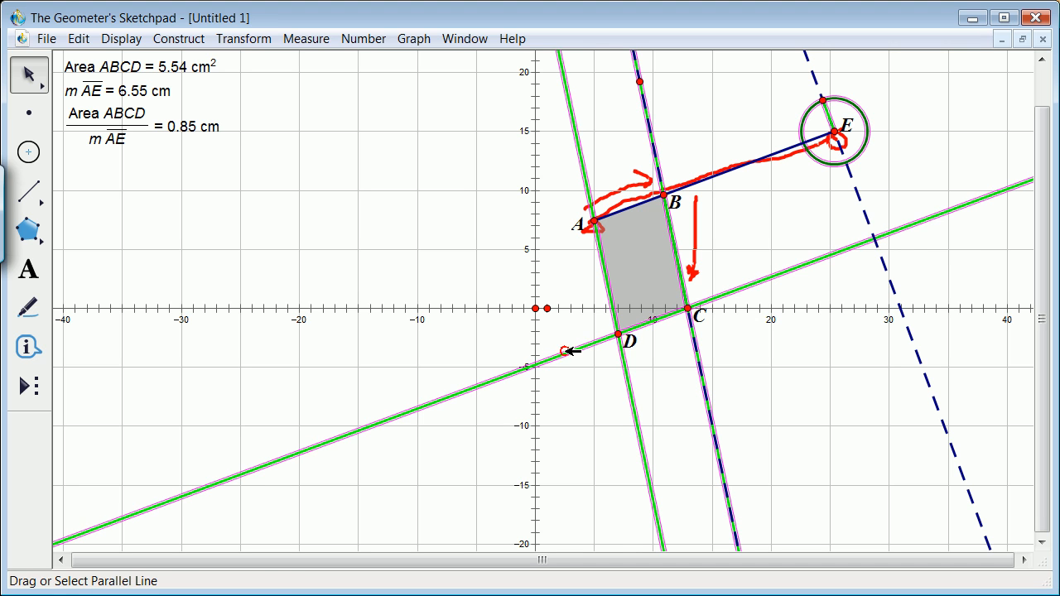
click(126, 40)
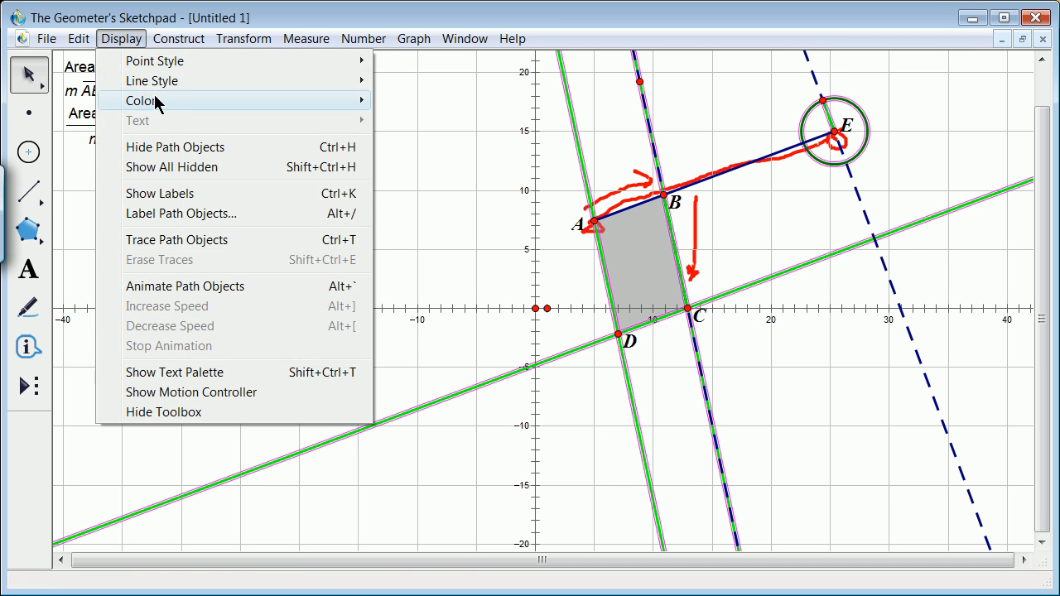
click(193, 148)
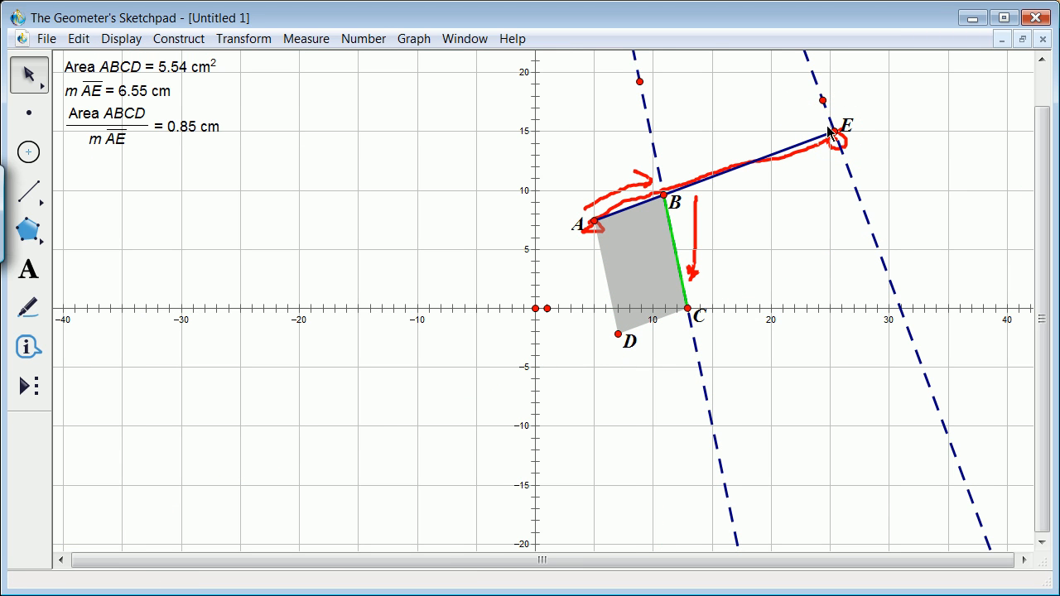
Step: Draw a segment from E to the point above it on the dashed line
click(29, 192)
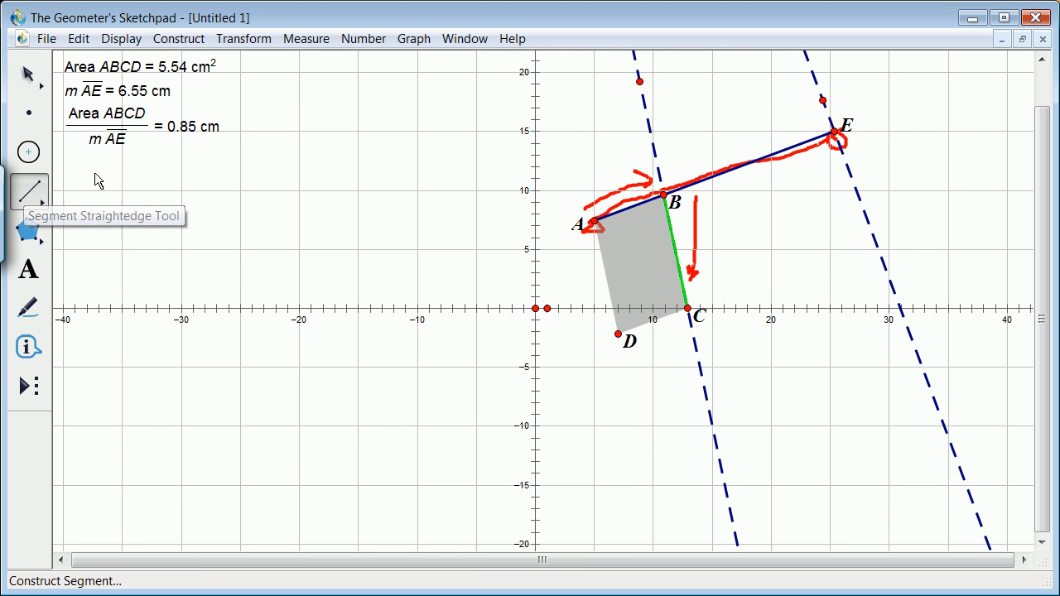
drag(836, 133, 822, 100)
key(Escape)
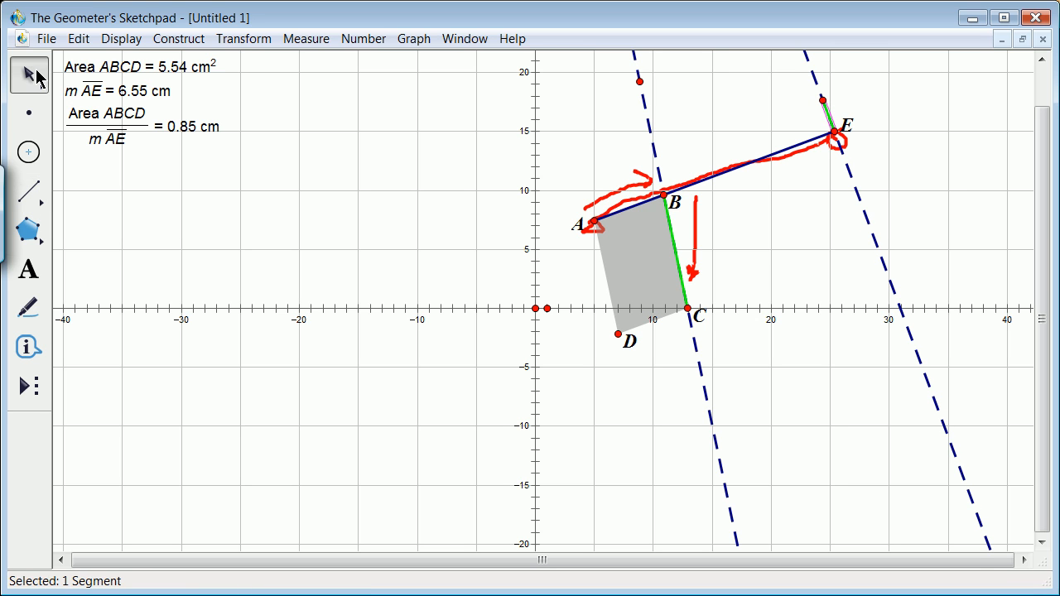
click(339, 110)
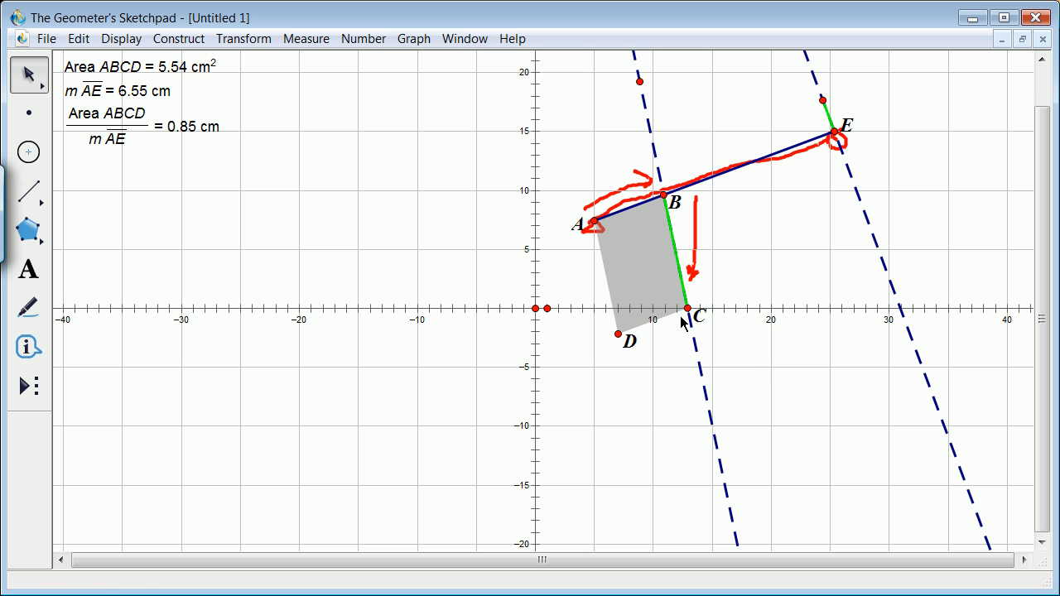
Step: Enlarge the parallelogram by moving B along segment AE to about (22, 14) and the upper free point to about (20, 20)
drag(694, 309, 659, 177)
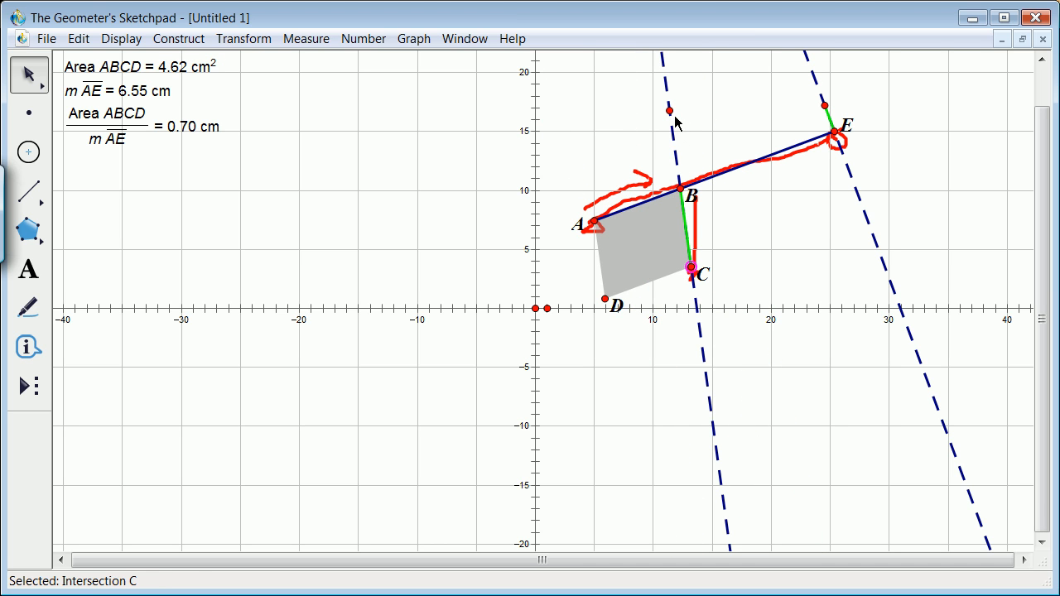
mouse_move(671, 110)
mouse_down()
mouse_move(623, 113)
mouse_move(677, 124)
mouse_up()
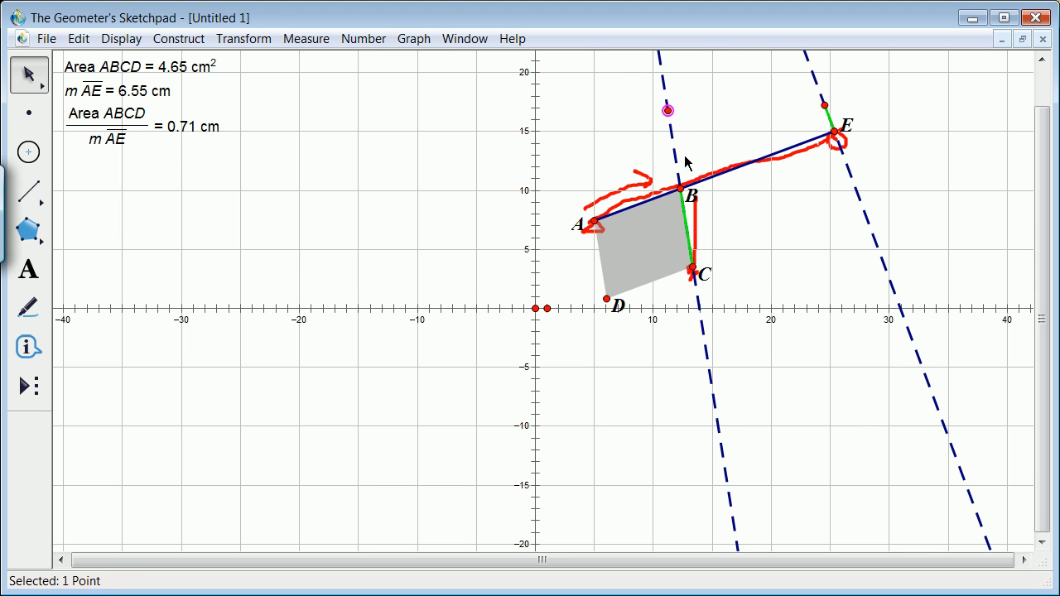
drag(678, 188, 694, 146)
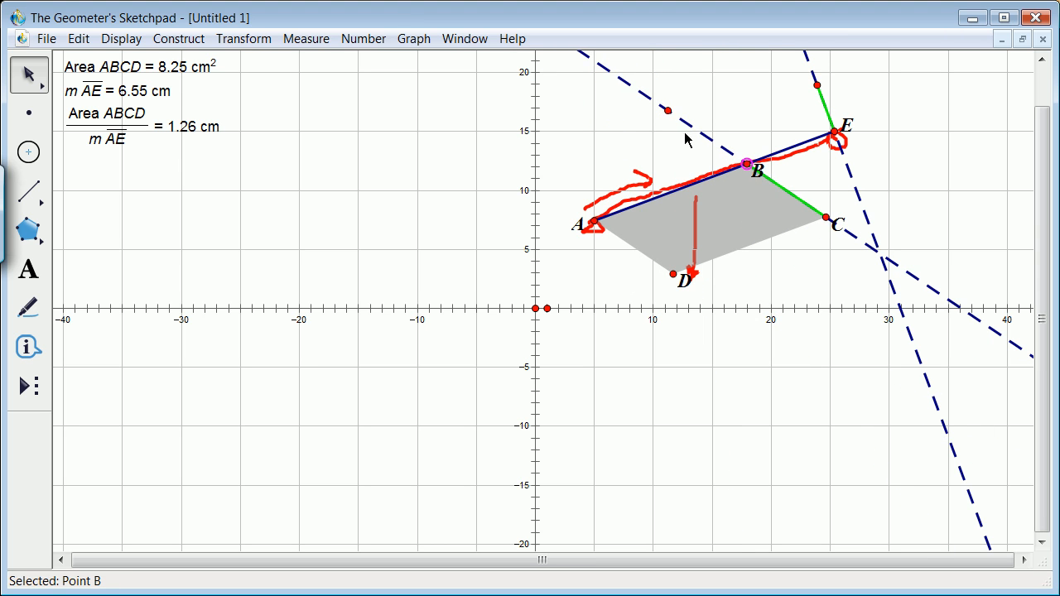
drag(669, 110, 729, 85)
drag(747, 164, 796, 145)
drag(733, 87, 768, 72)
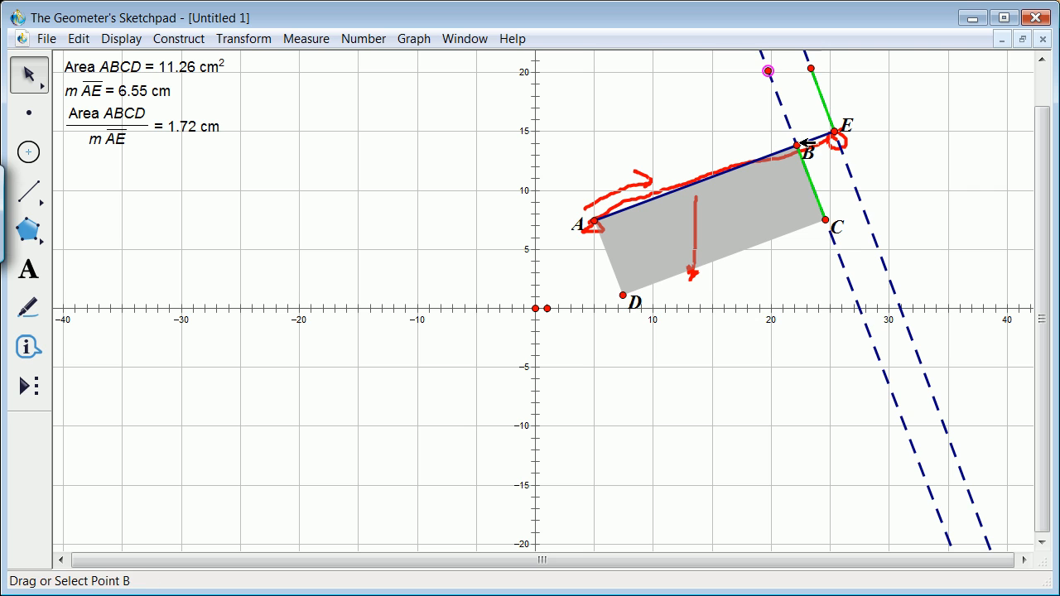
Step: Slide B closer to E, then bring it back to about (17, 12), with the upper free point at about (14, 20)
drag(799, 145, 822, 137)
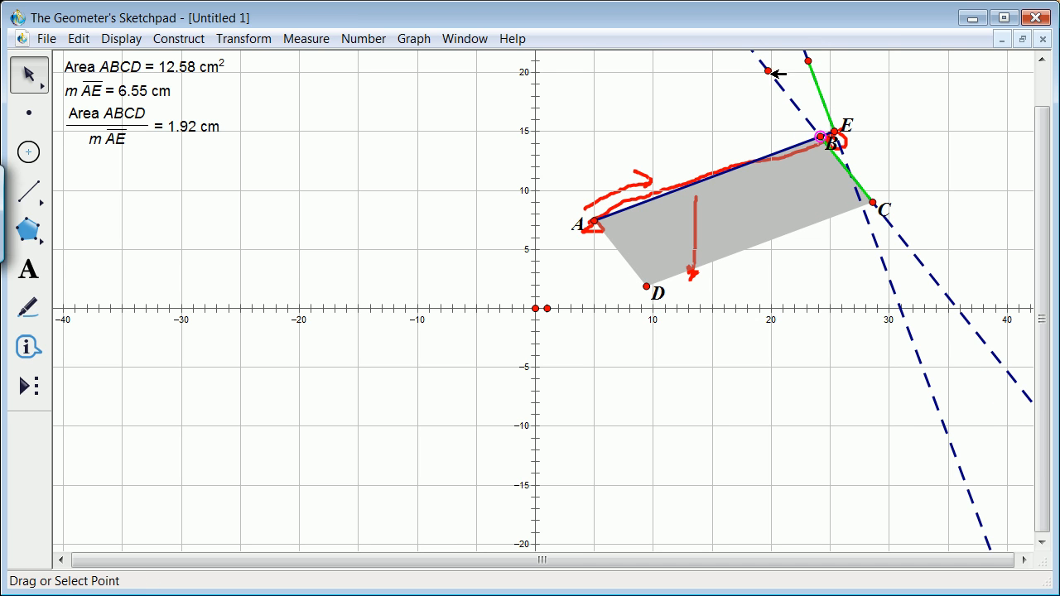
drag(768, 71, 791, 57)
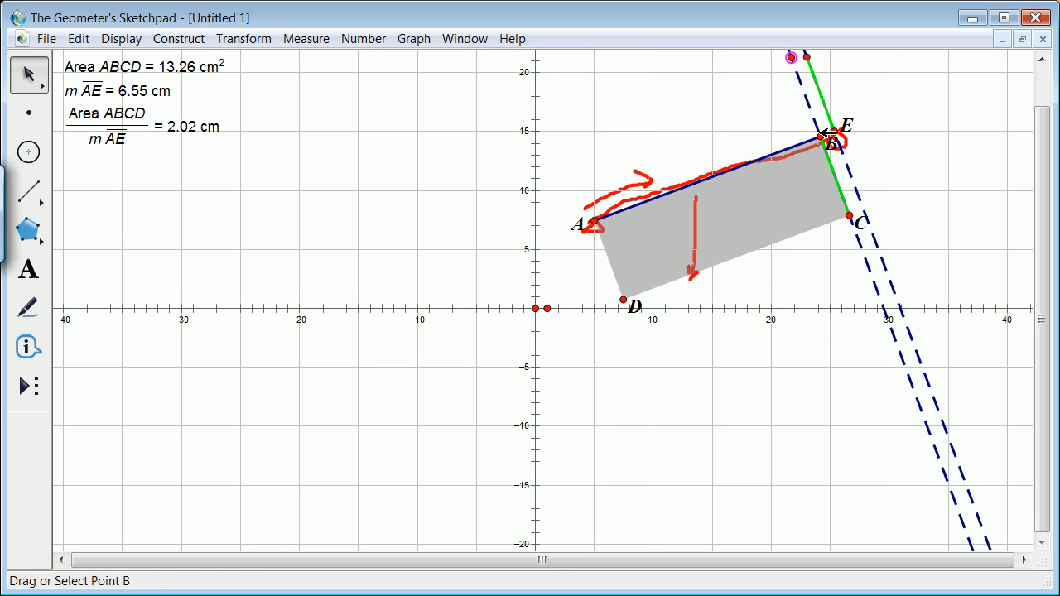
mouse_move(828, 137)
mouse_down()
mouse_move(803, 147)
mouse_move(810, 141)
mouse_up()
drag(802, 94, 704, 71)
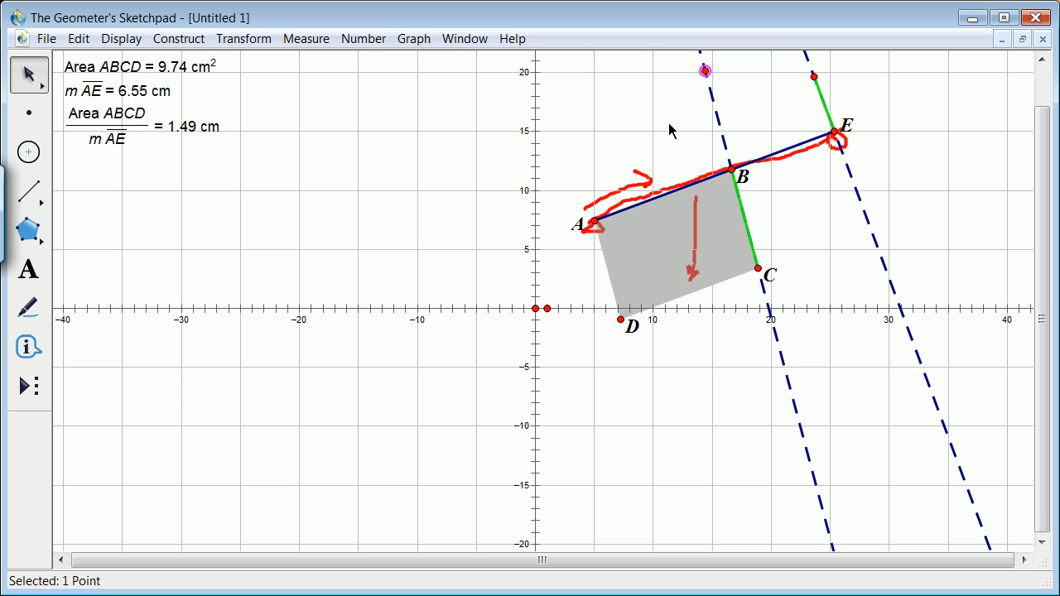
Step: Shrink and tilt the parallelogram by moving C to about (13, 2) and the upper free point to about (6, 15)
click(598, 222)
click(834, 134)
drag(1043, 203, 1043, 166)
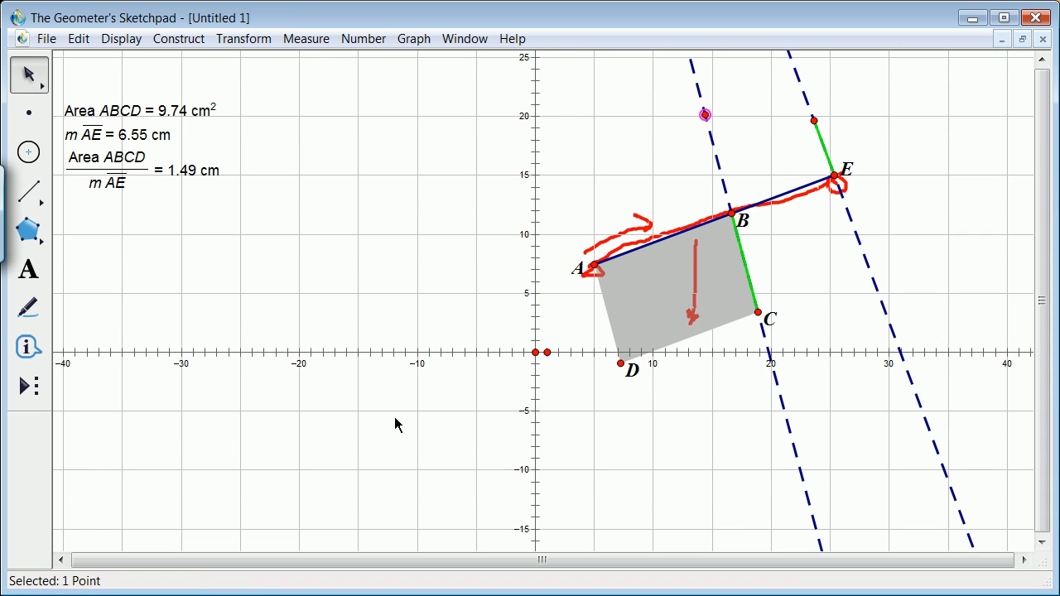
drag(758, 312, 696, 332)
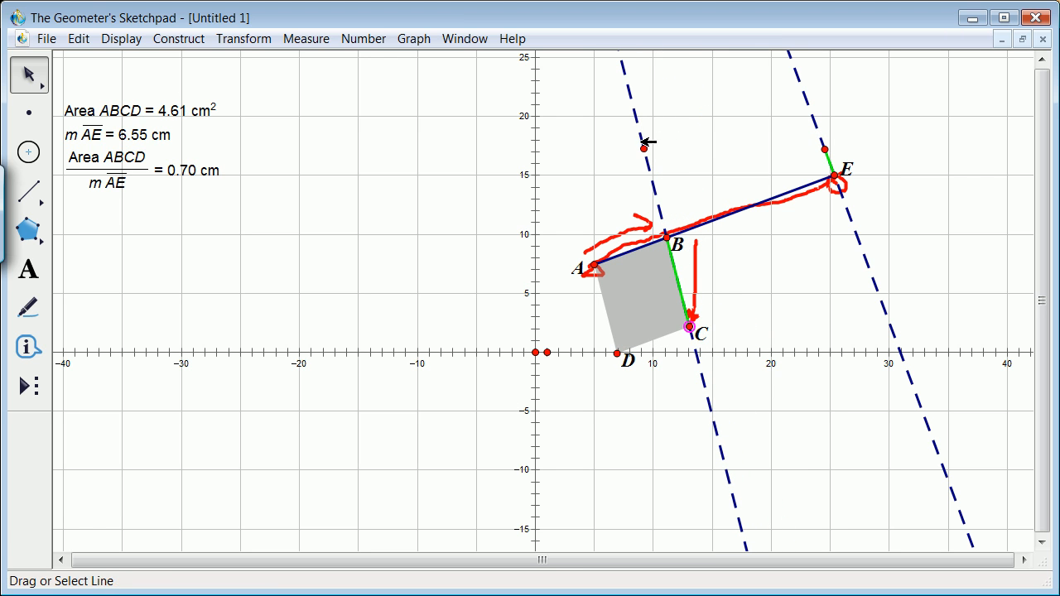
drag(644, 146, 609, 176)
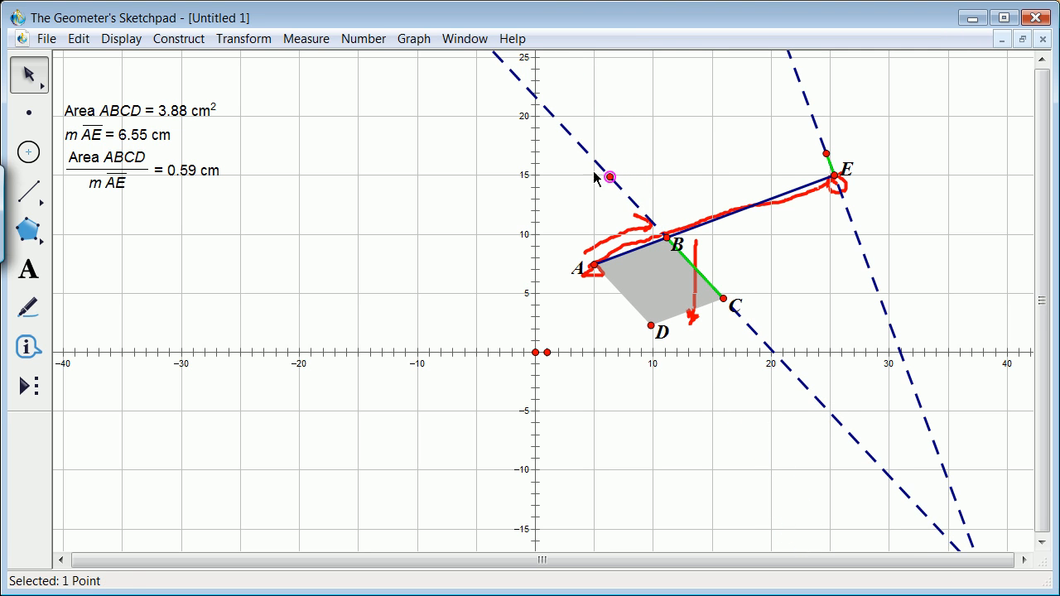